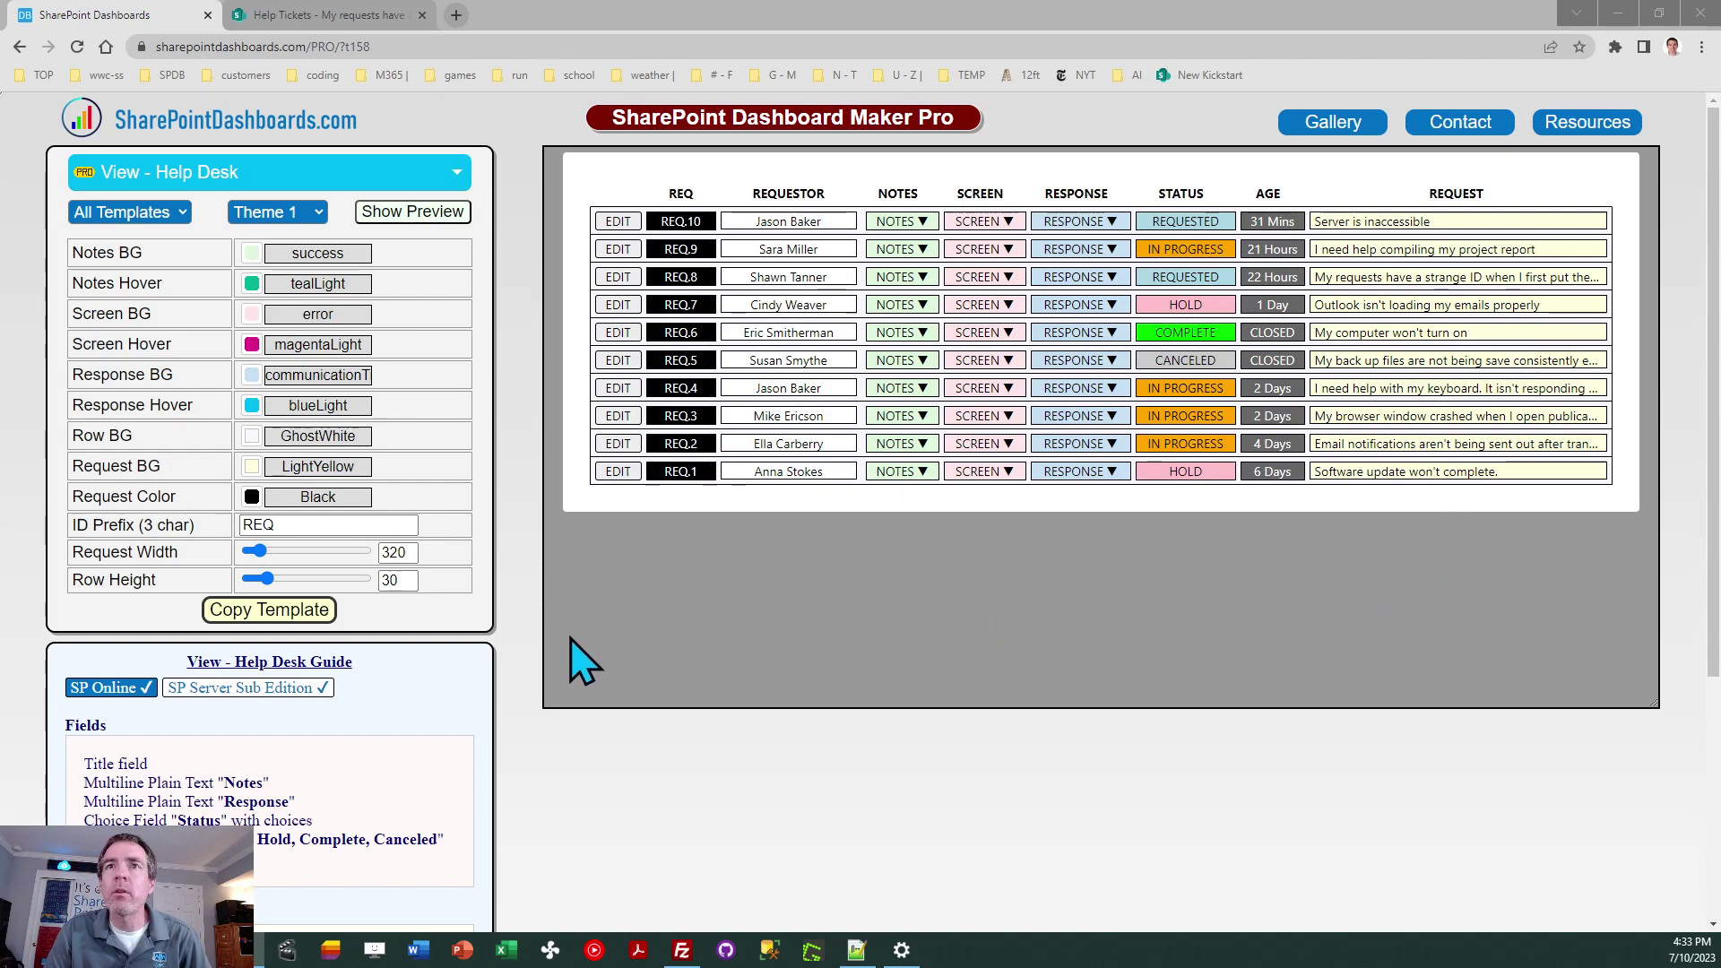
Step: Preview Theme 2 and Theme 3 on the dashboard table, then return to Theme 1
click(287, 215)
click(306, 249)
click(305, 214)
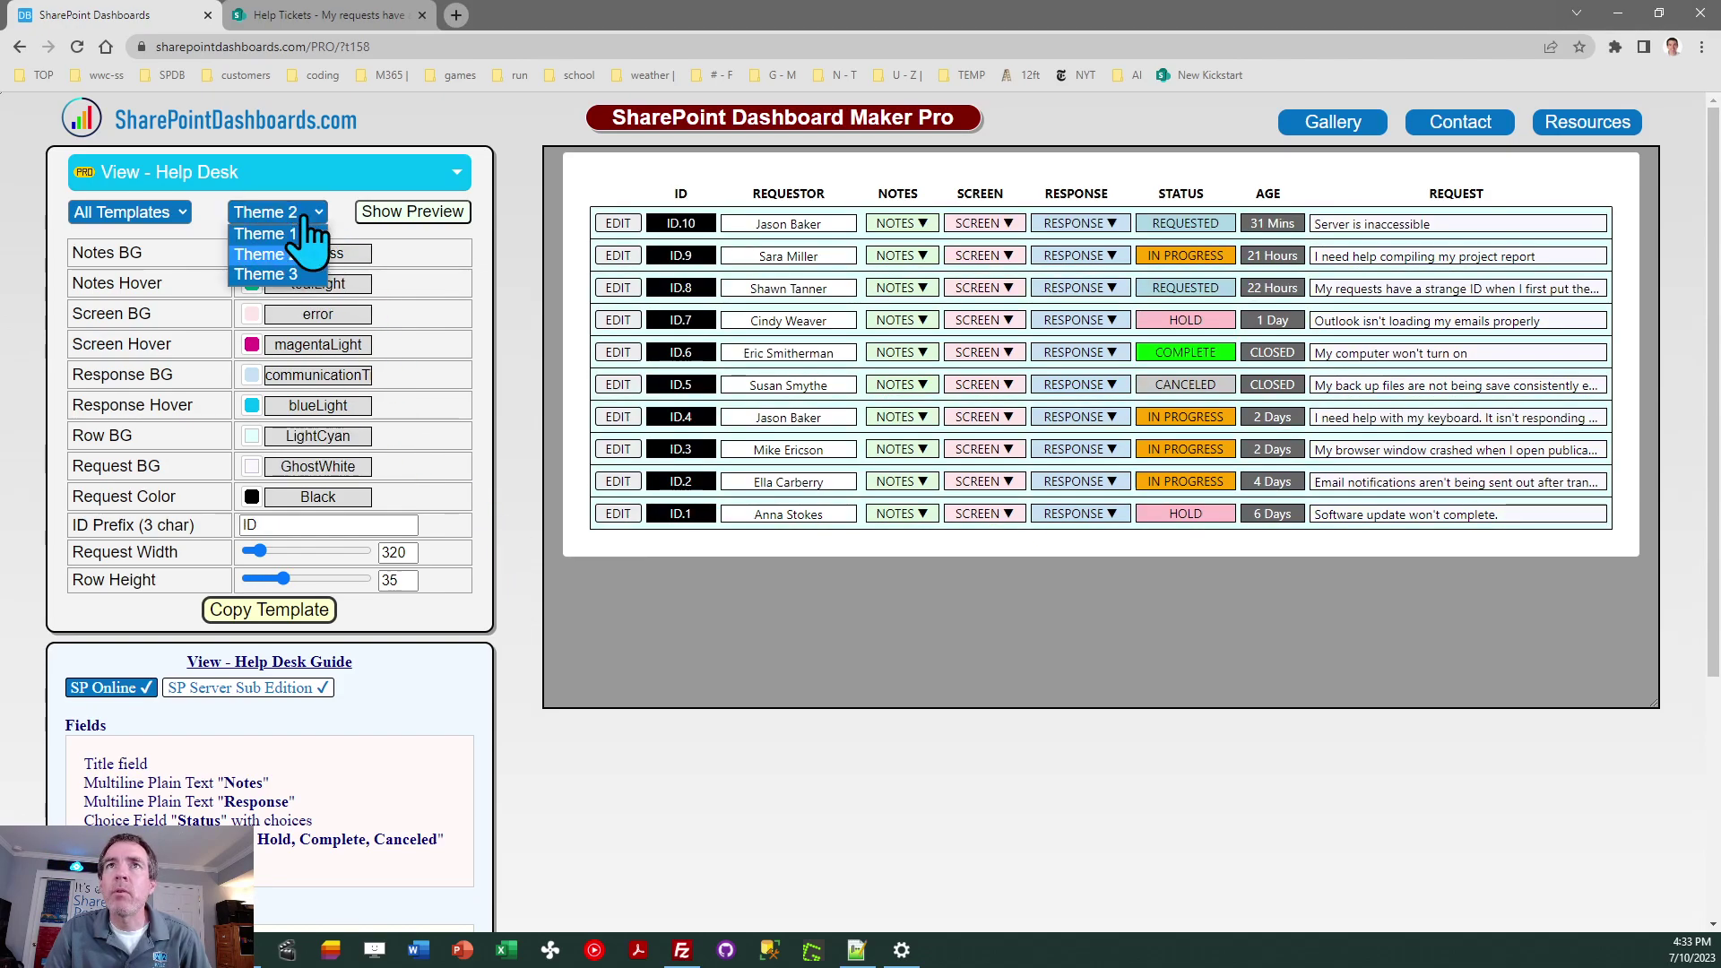
click(310, 273)
click(304, 215)
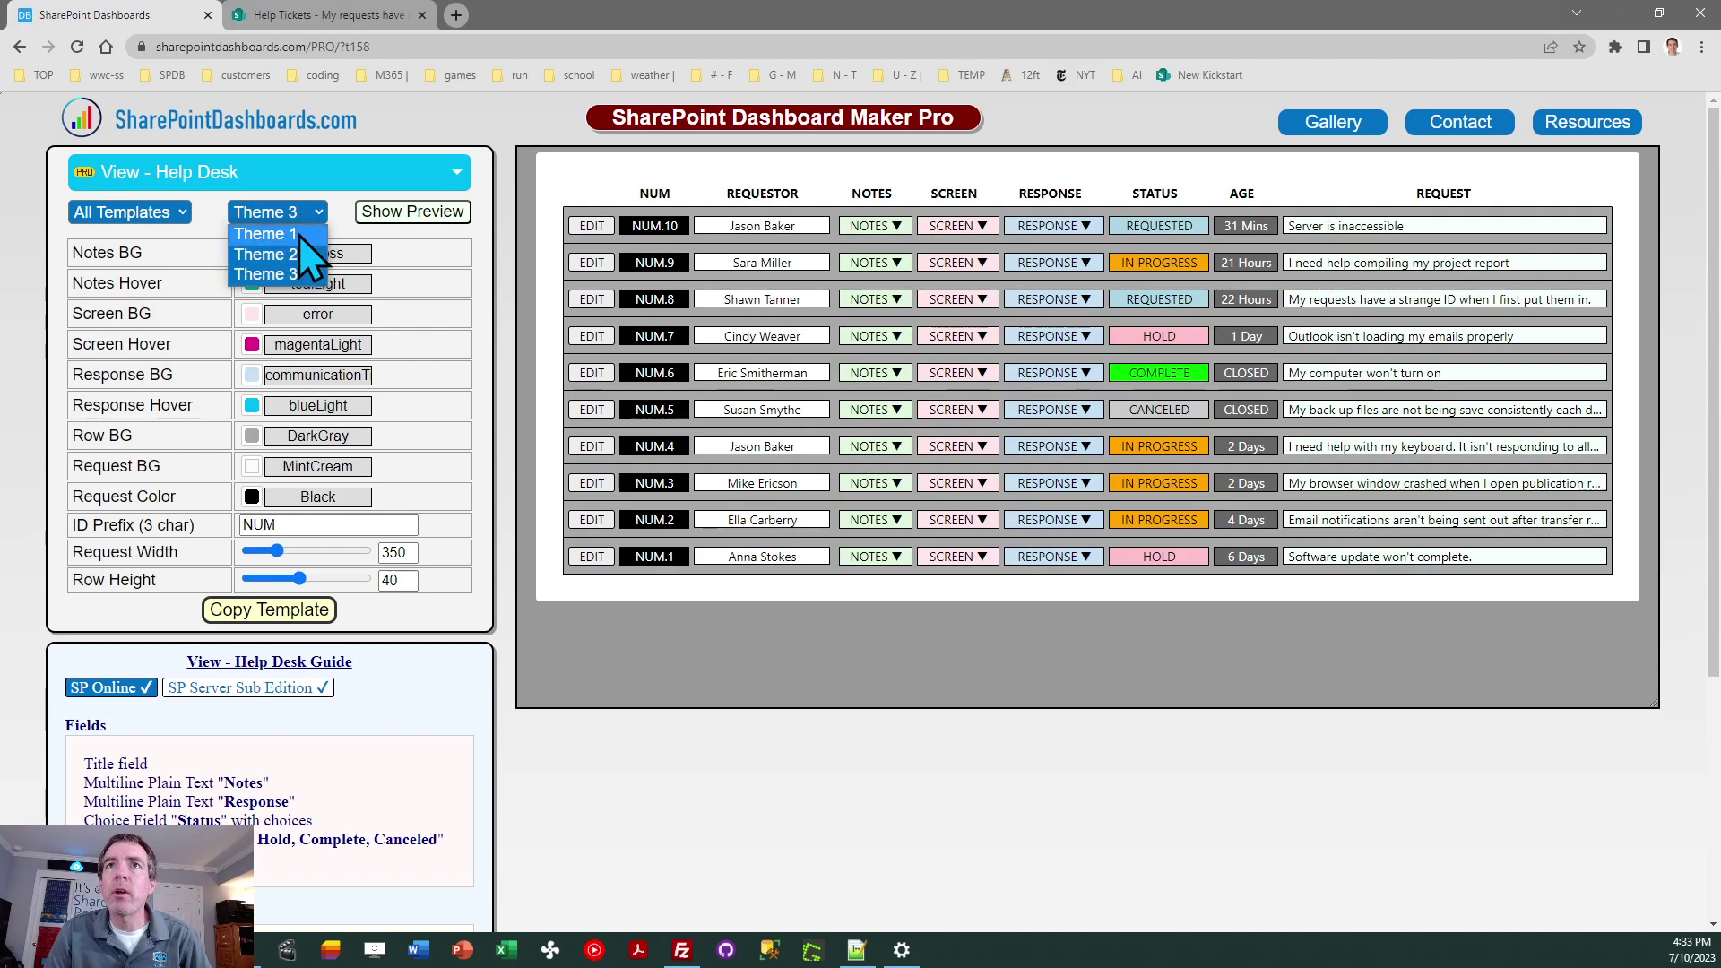
click(298, 234)
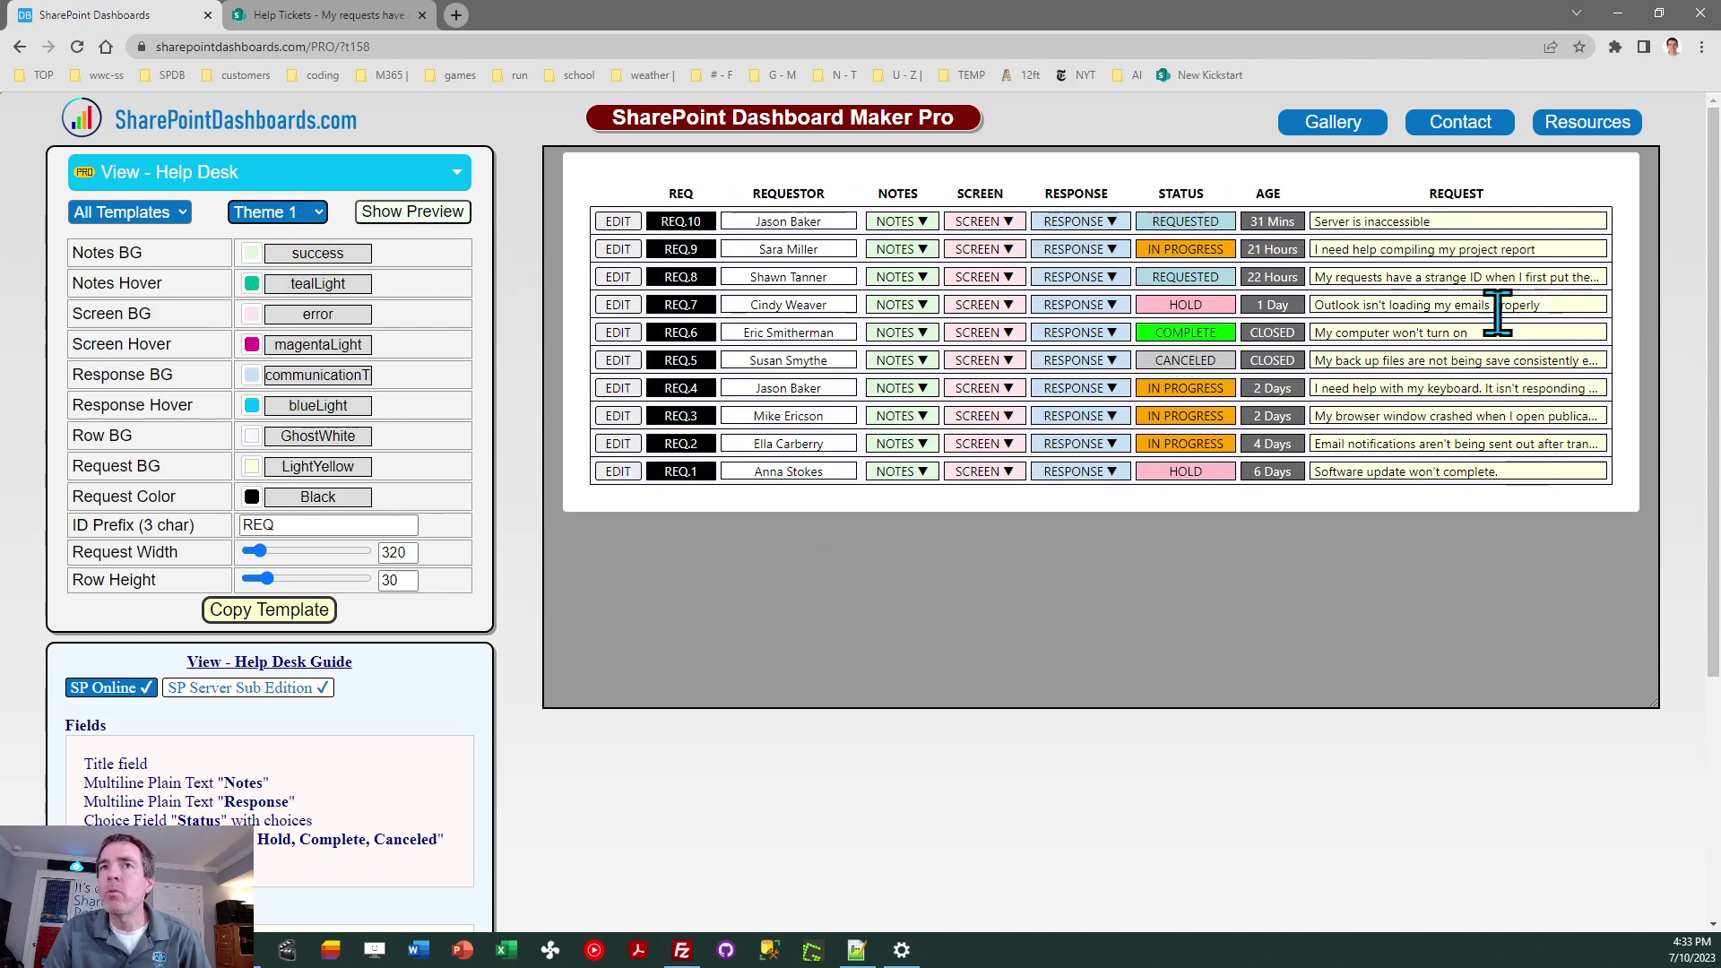
Step: Set Row Height to 40 and reload the preview with the Help Tickets data
double_click(394, 580)
text(40)
click(513, 686)
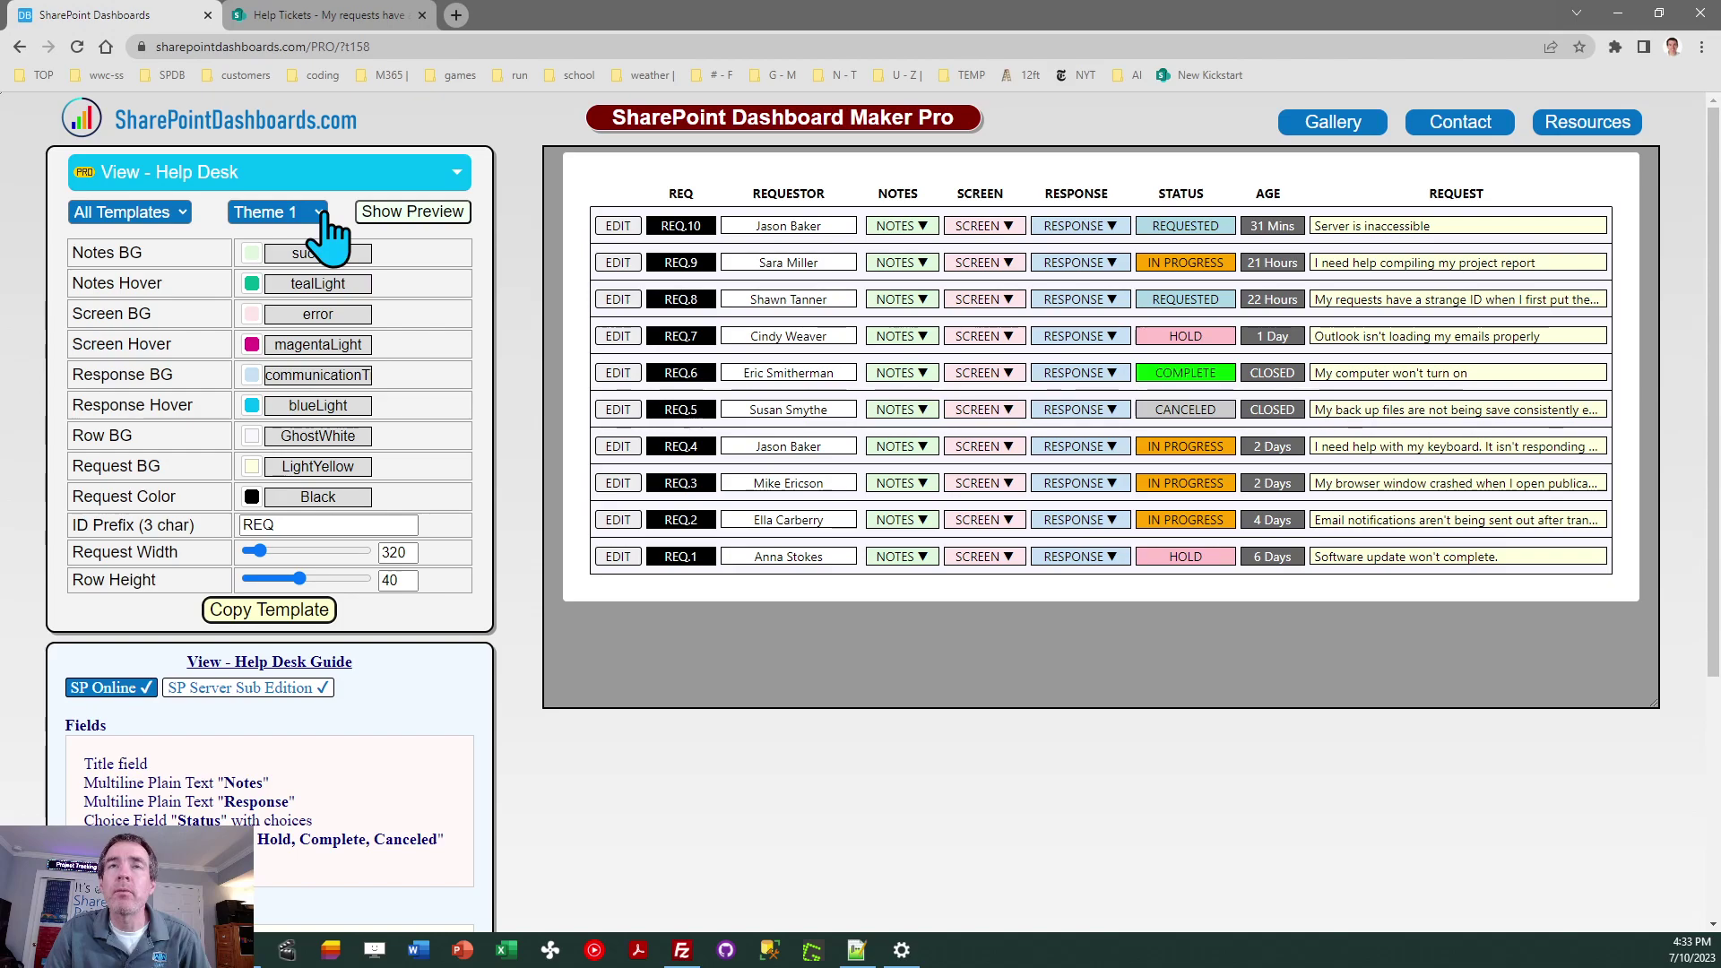
click(77, 46)
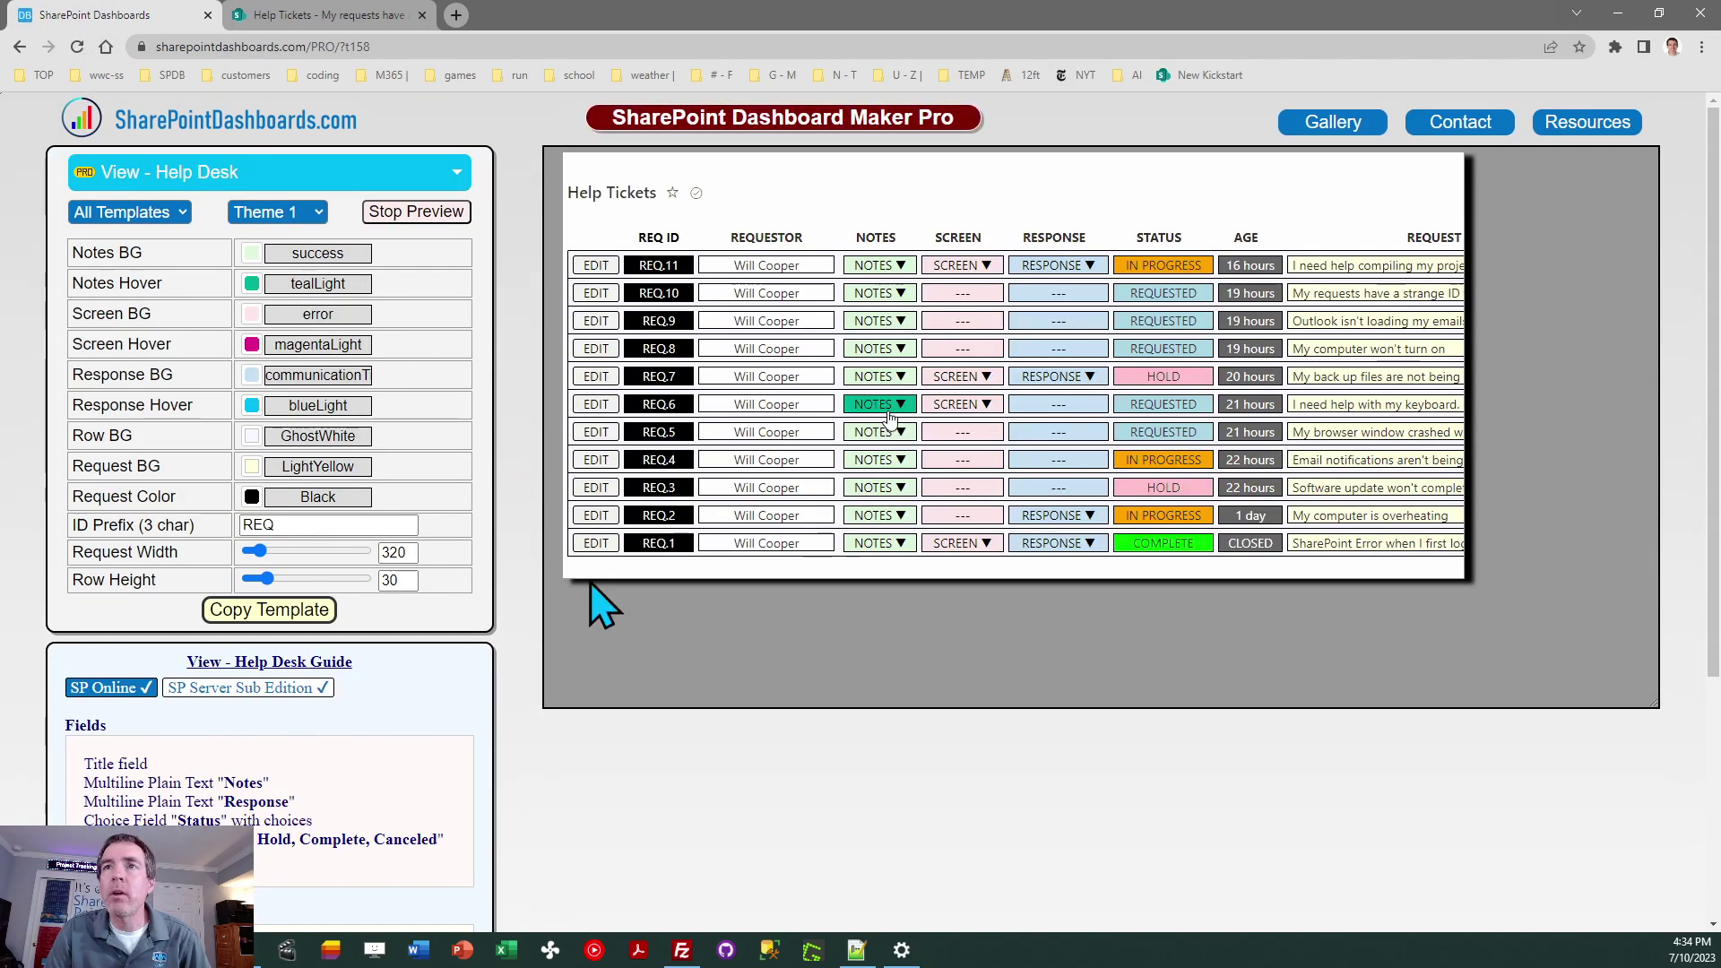
mouse_move(901, 271)
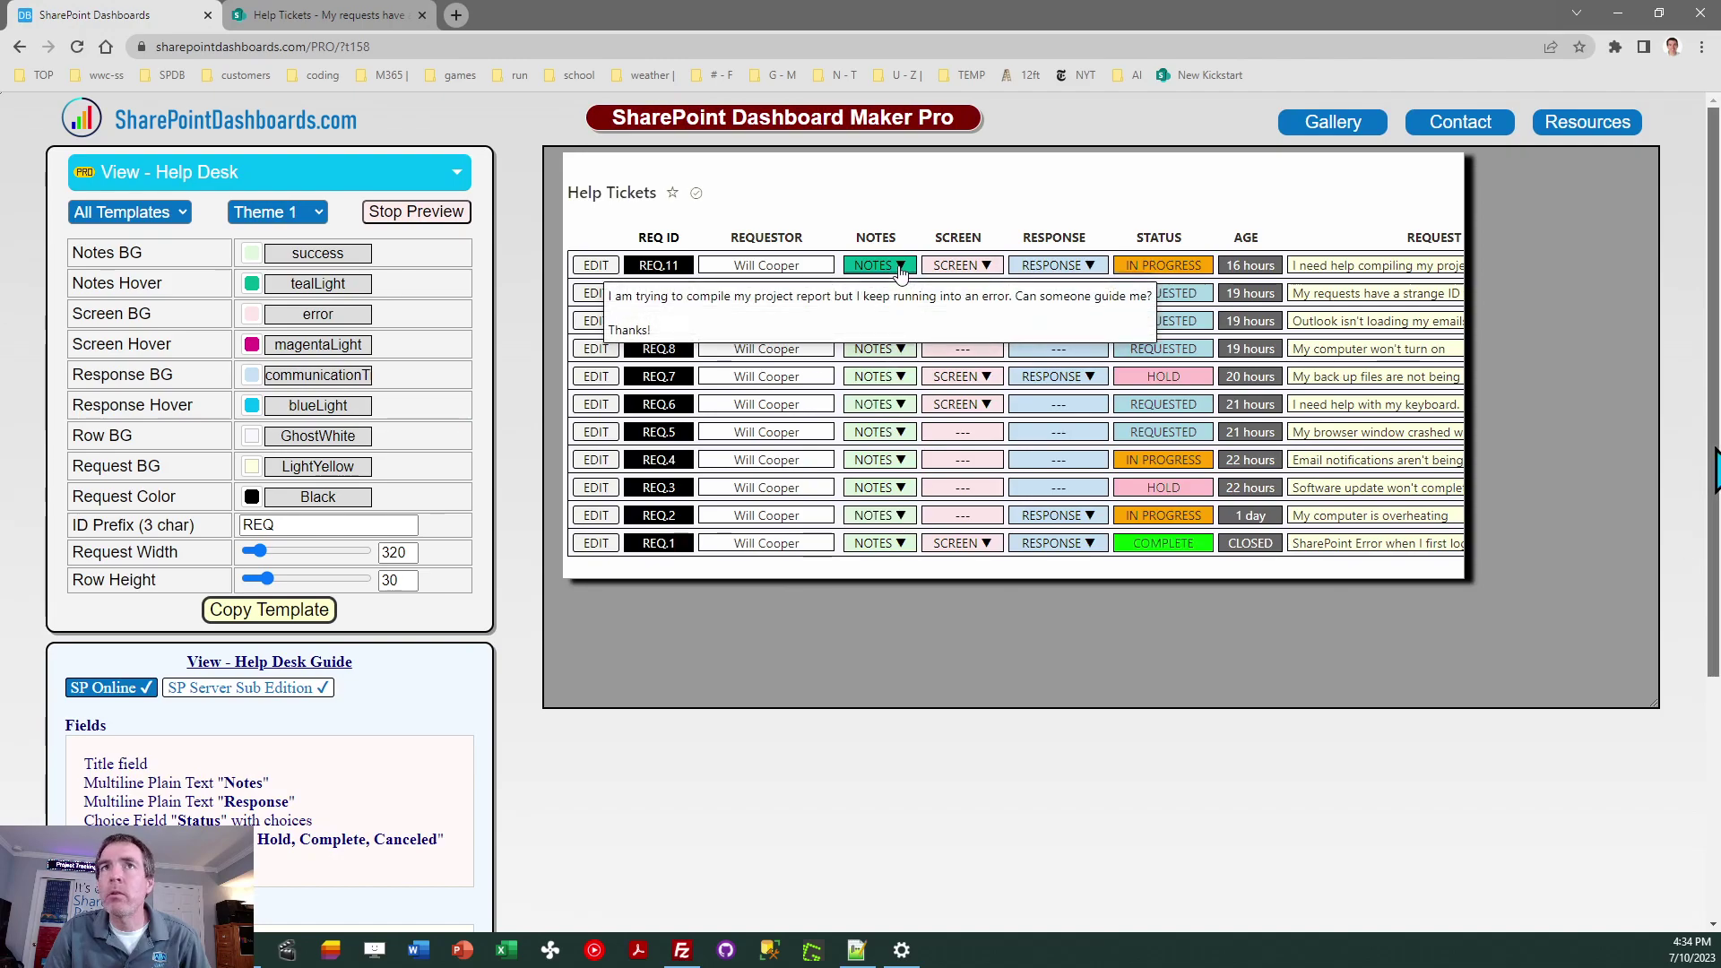
scroll(950, 289, down, 2)
Step: Scroll down to read the View - Help Desk Guide's required fields and notes
scroll(950, 268, down, 2)
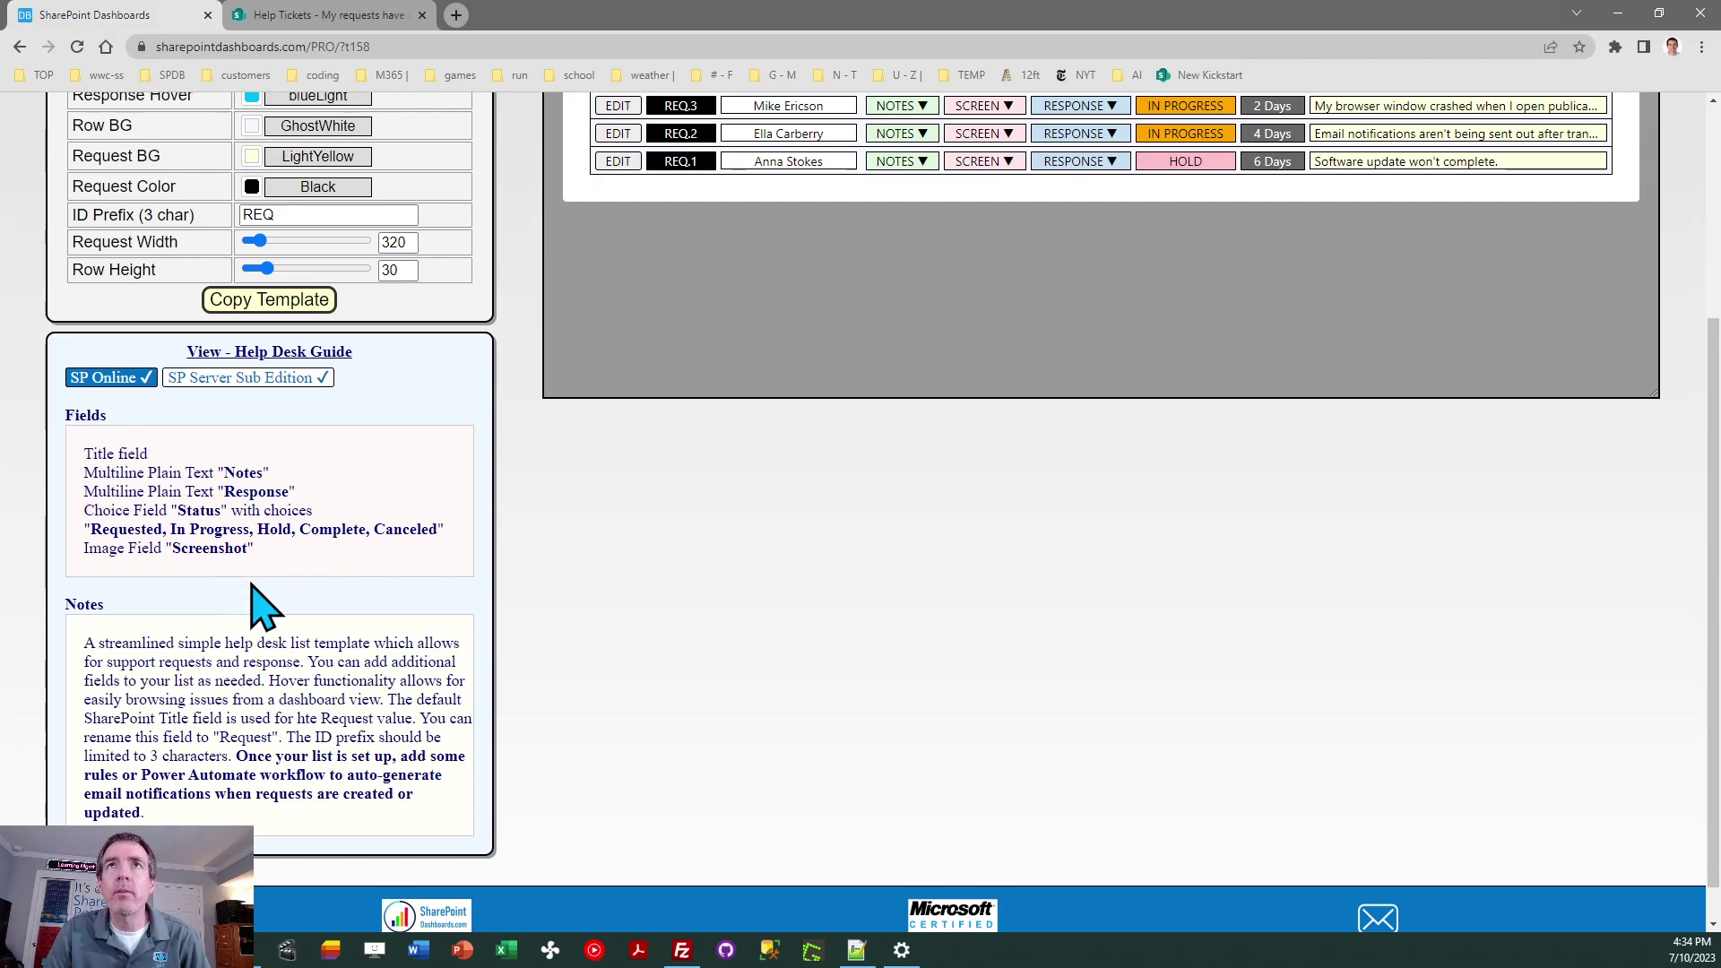
Step: Go to the Help Tickets list and clear the selected ticket row
click(372, 16)
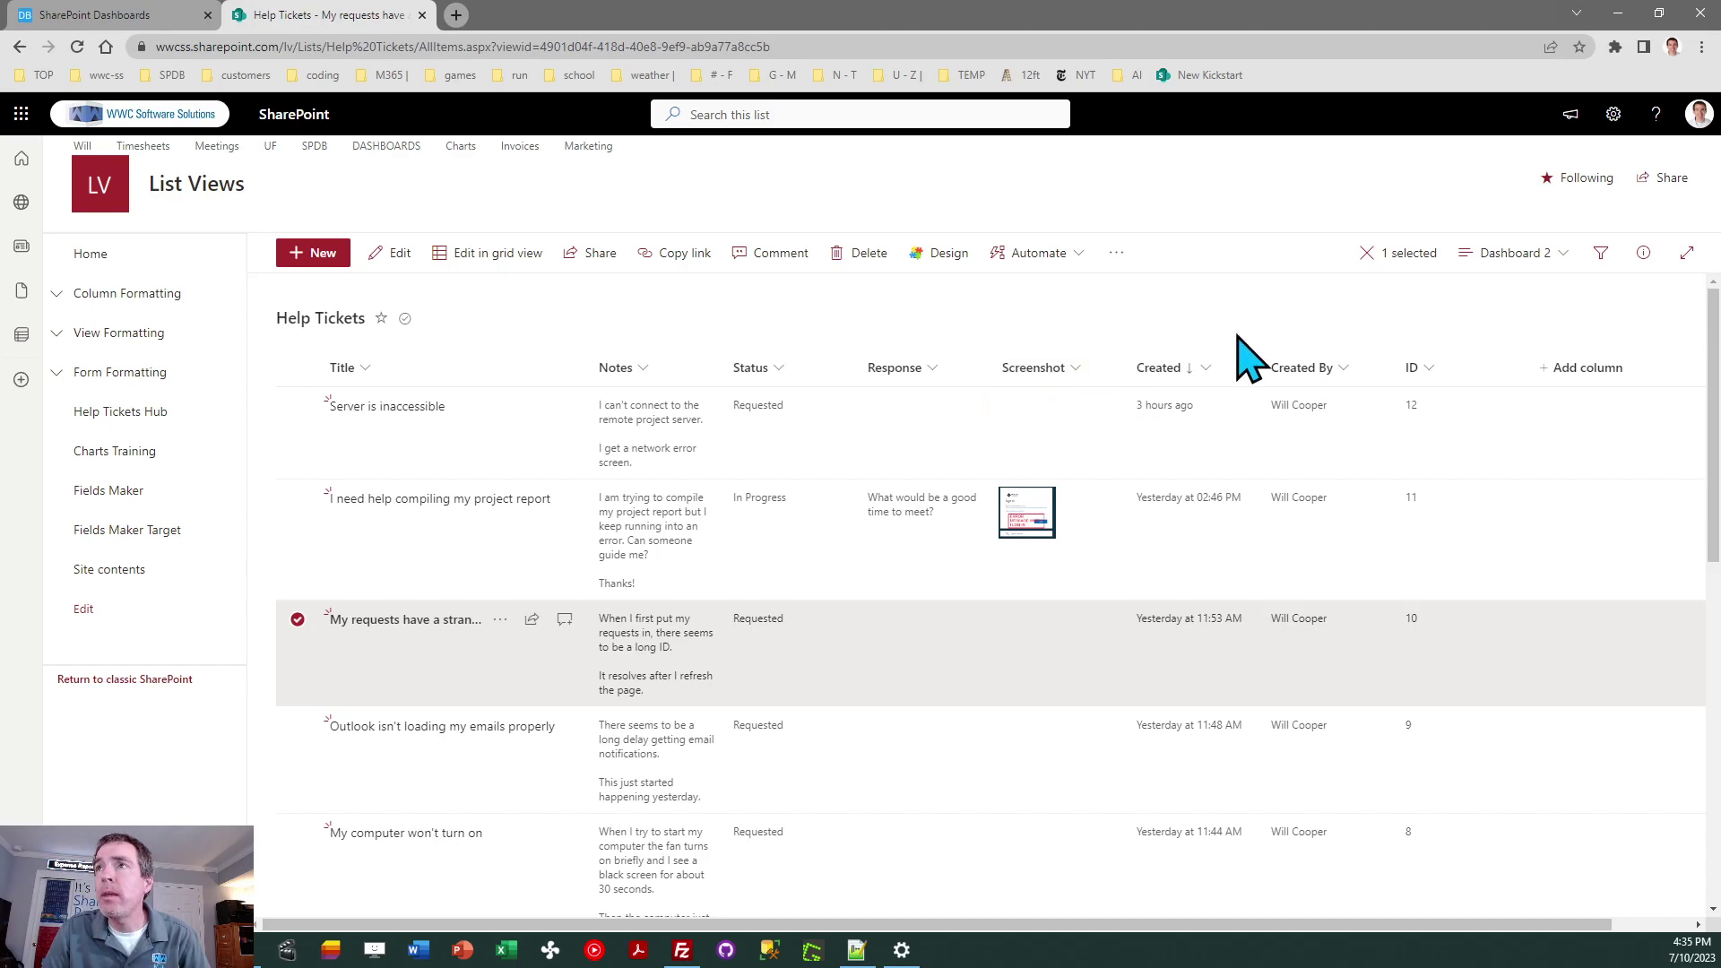
key(Escape)
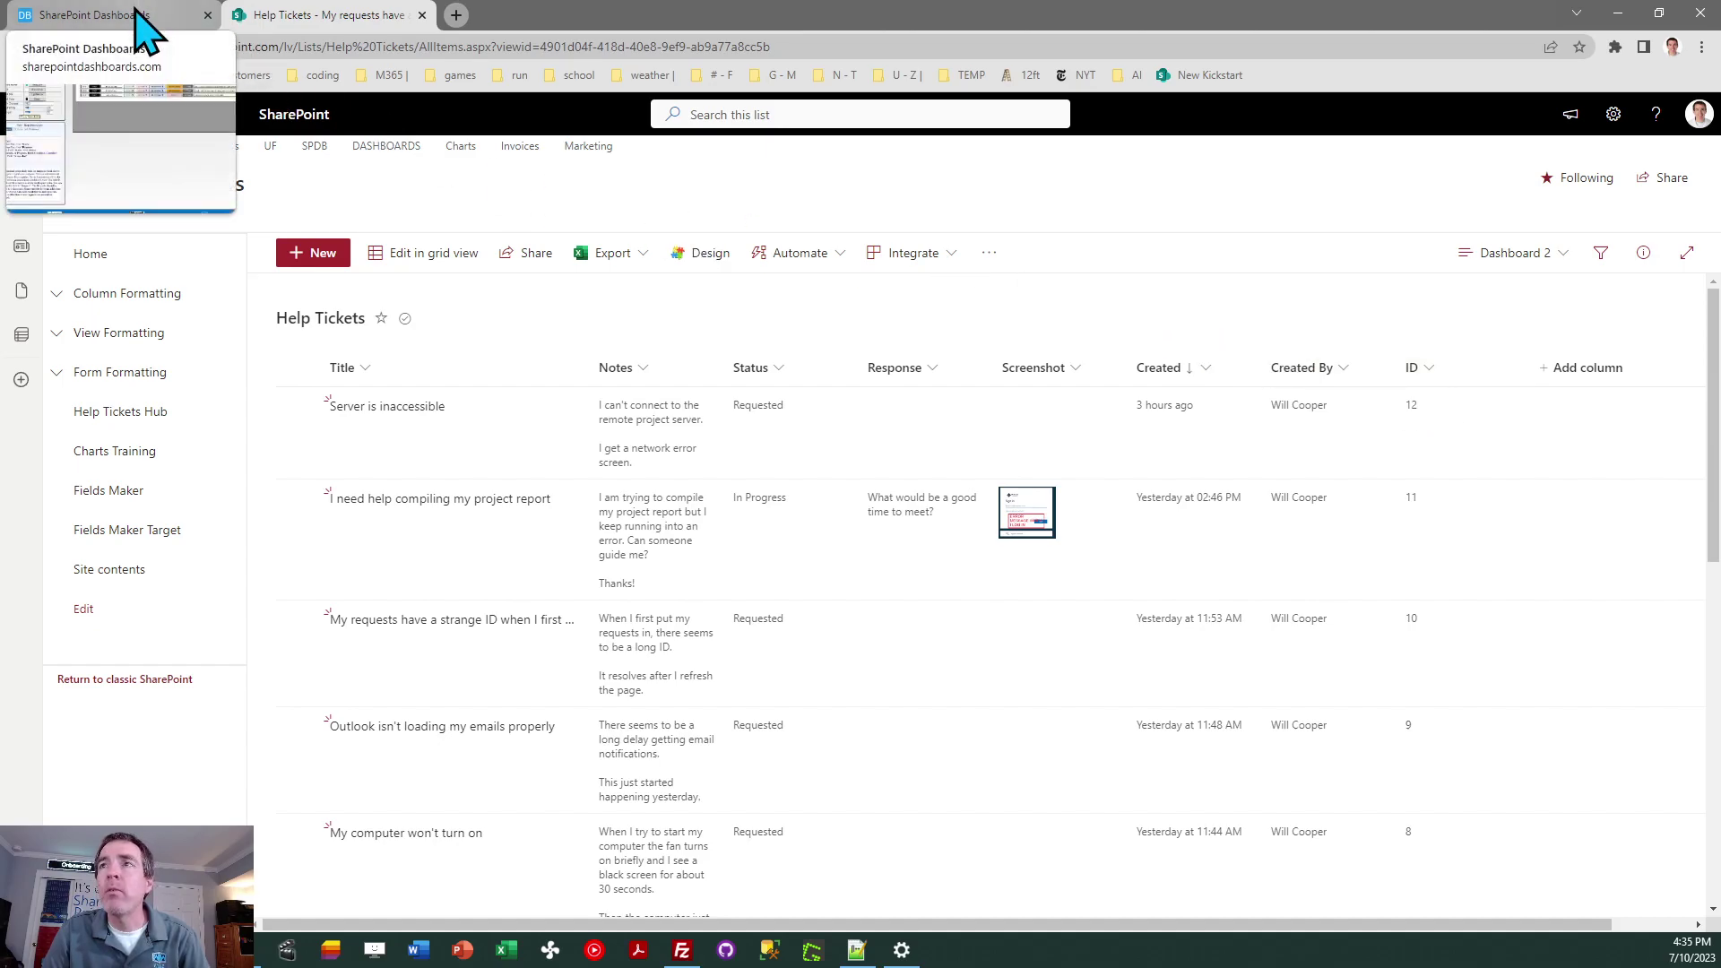
Step: Copy the Help Desk template code from the top of the dashboard page and dismiss the confirmation
click(50, 15)
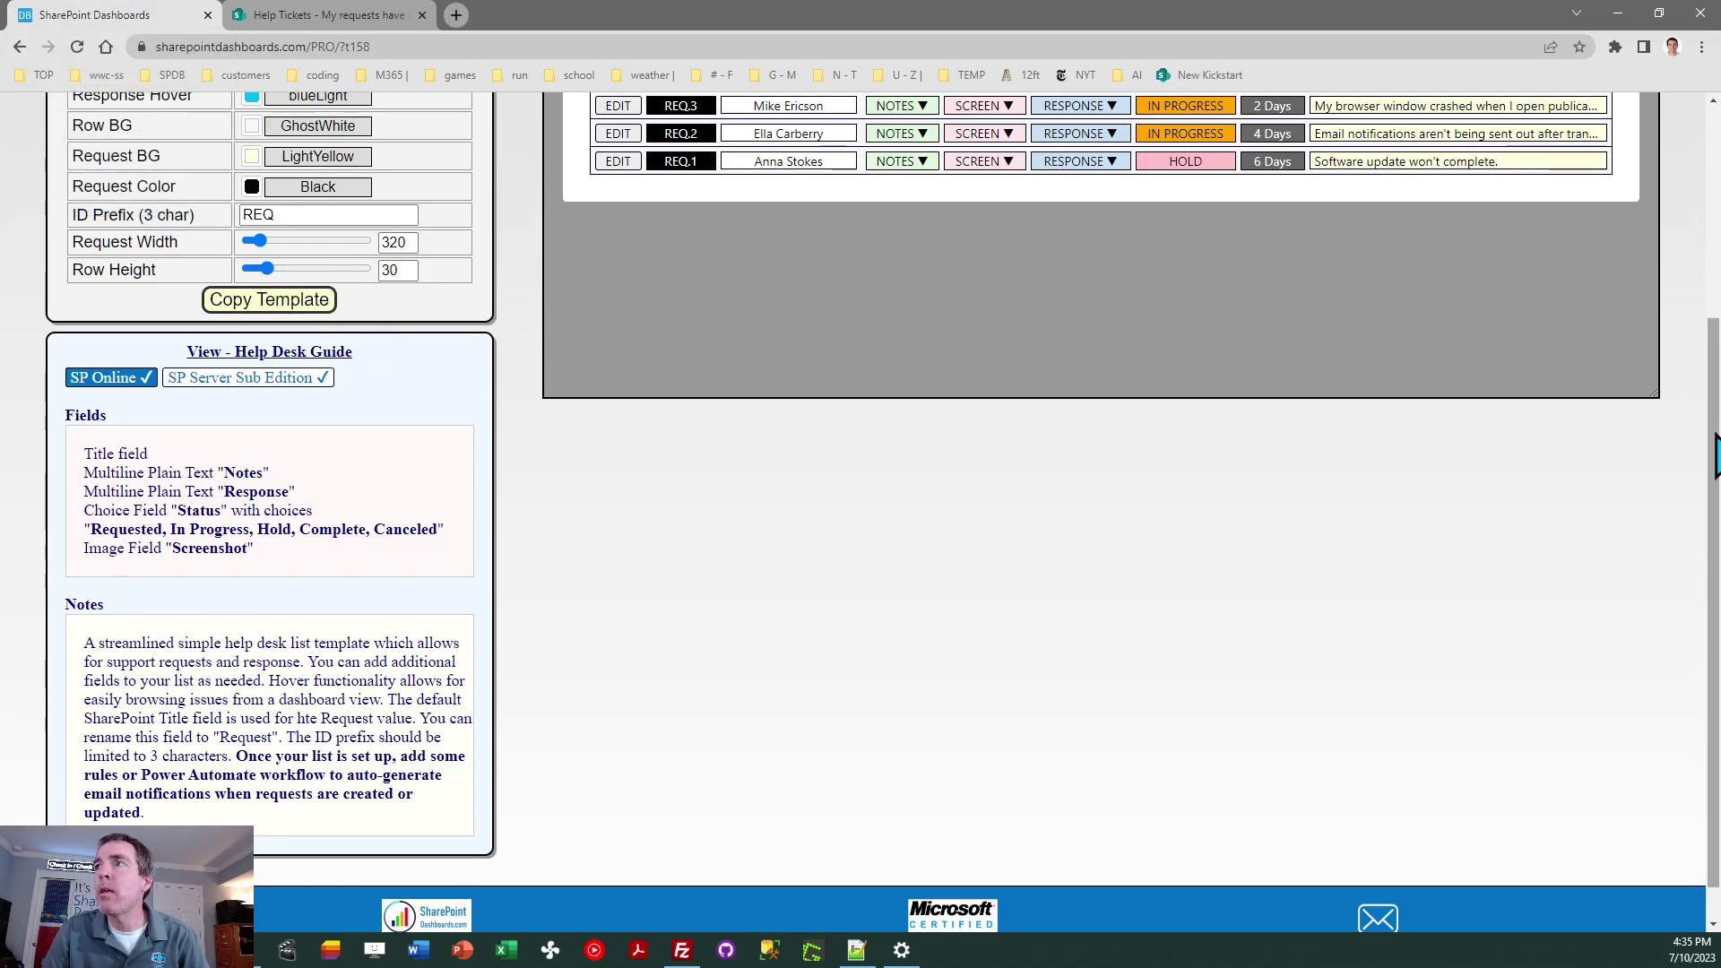
drag(1716, 443, 1706, 181)
click(296, 619)
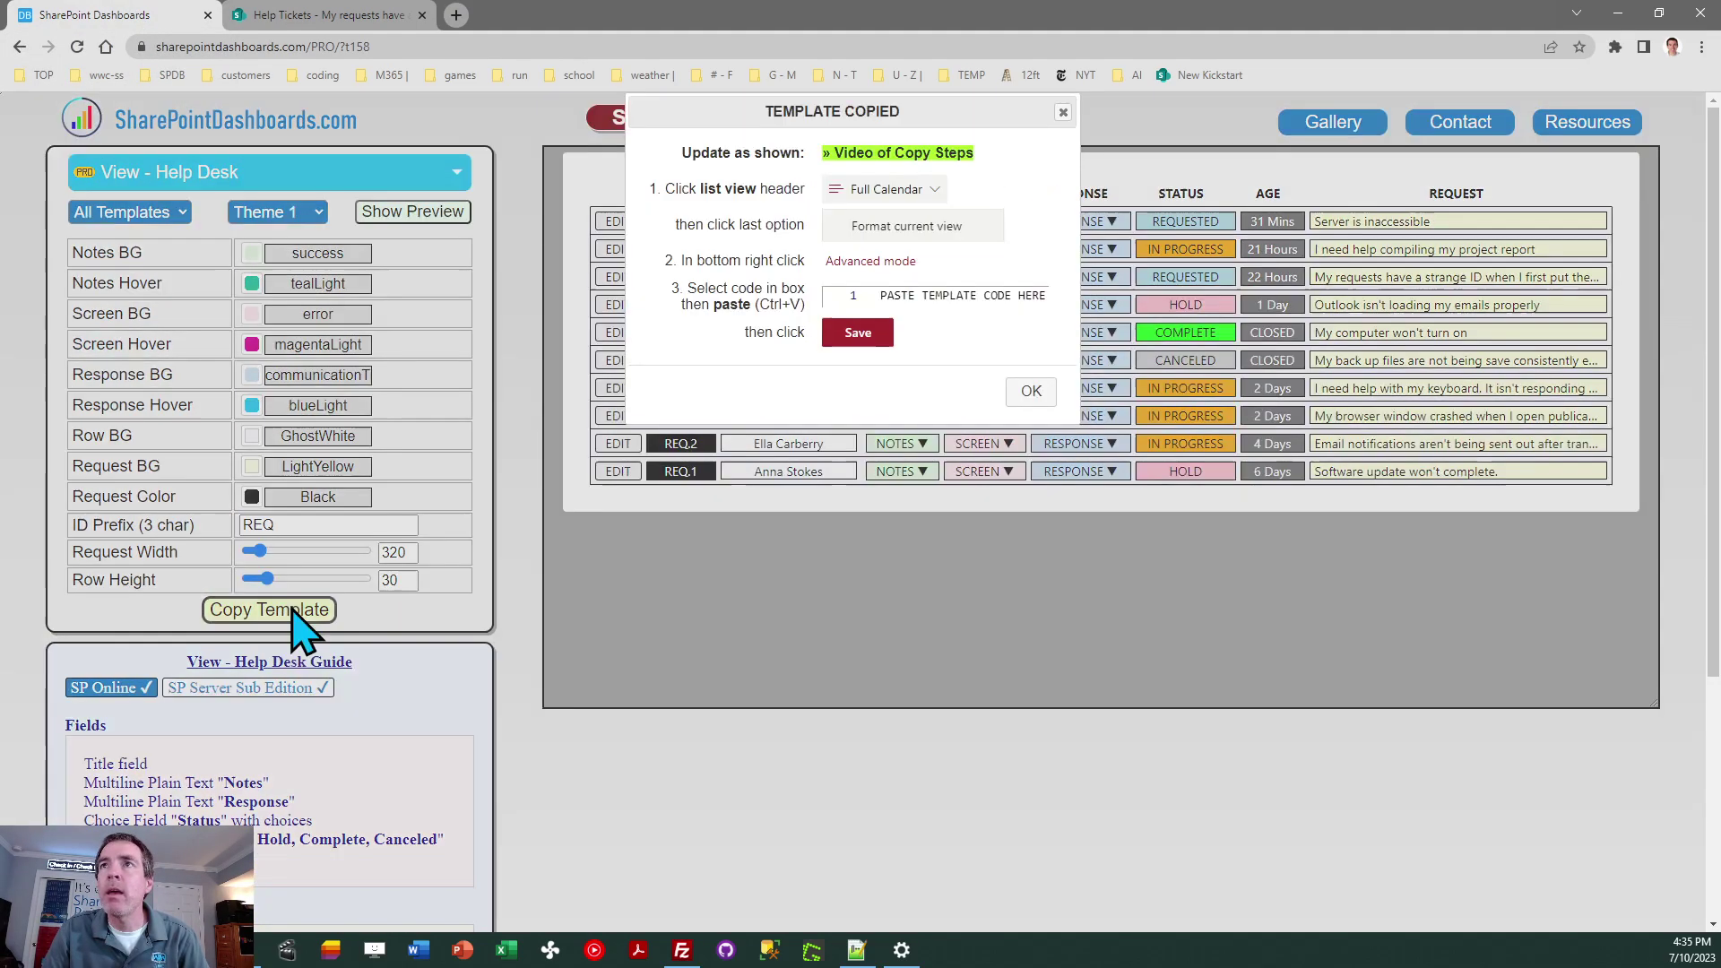
click(1027, 393)
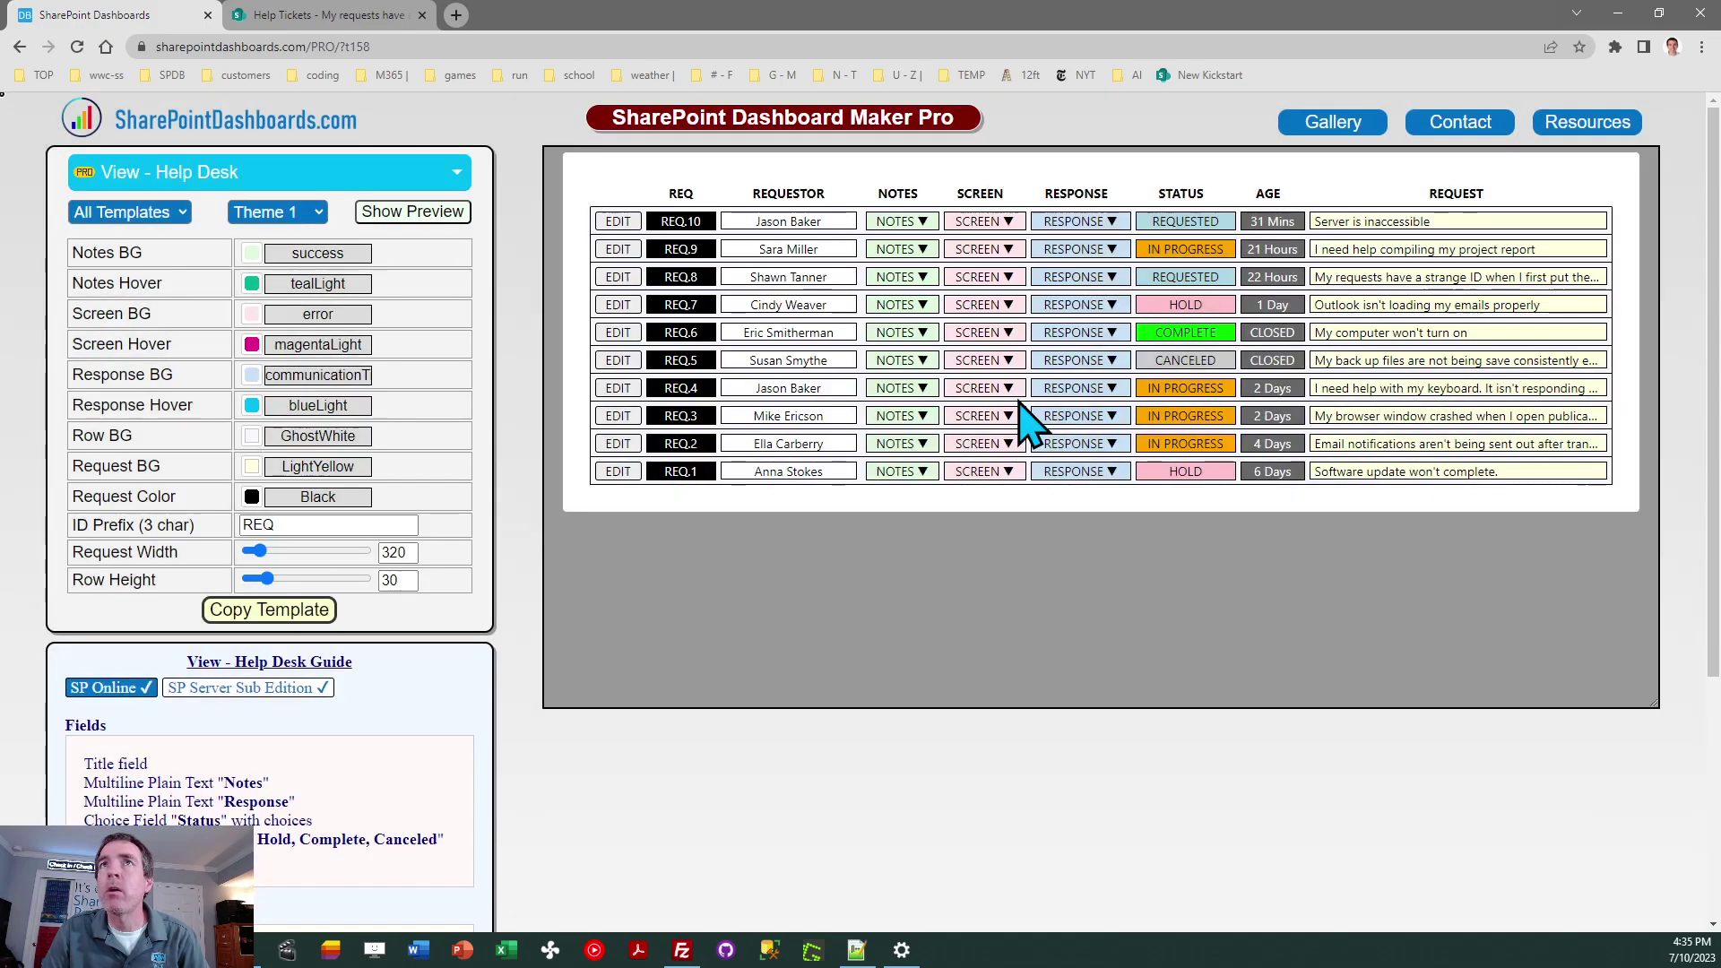
Step: Replace the Dashboard 2 view's formatting JSON with the copied Help Desk template and save it
click(309, 15)
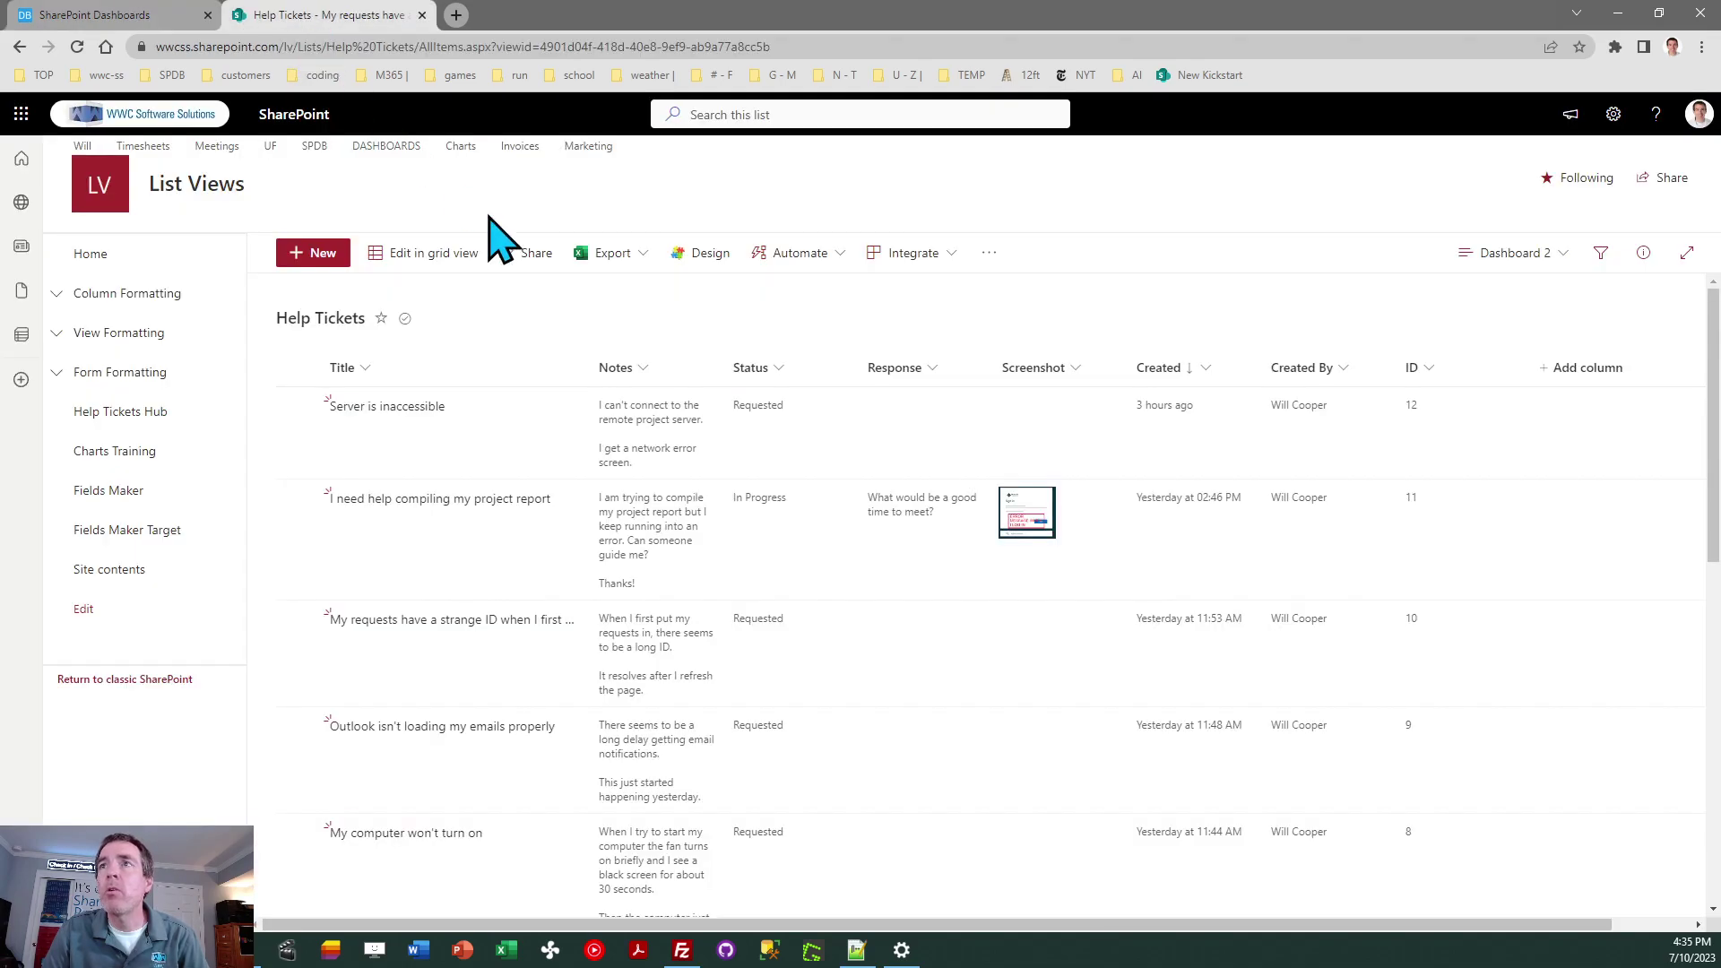
click(1525, 255)
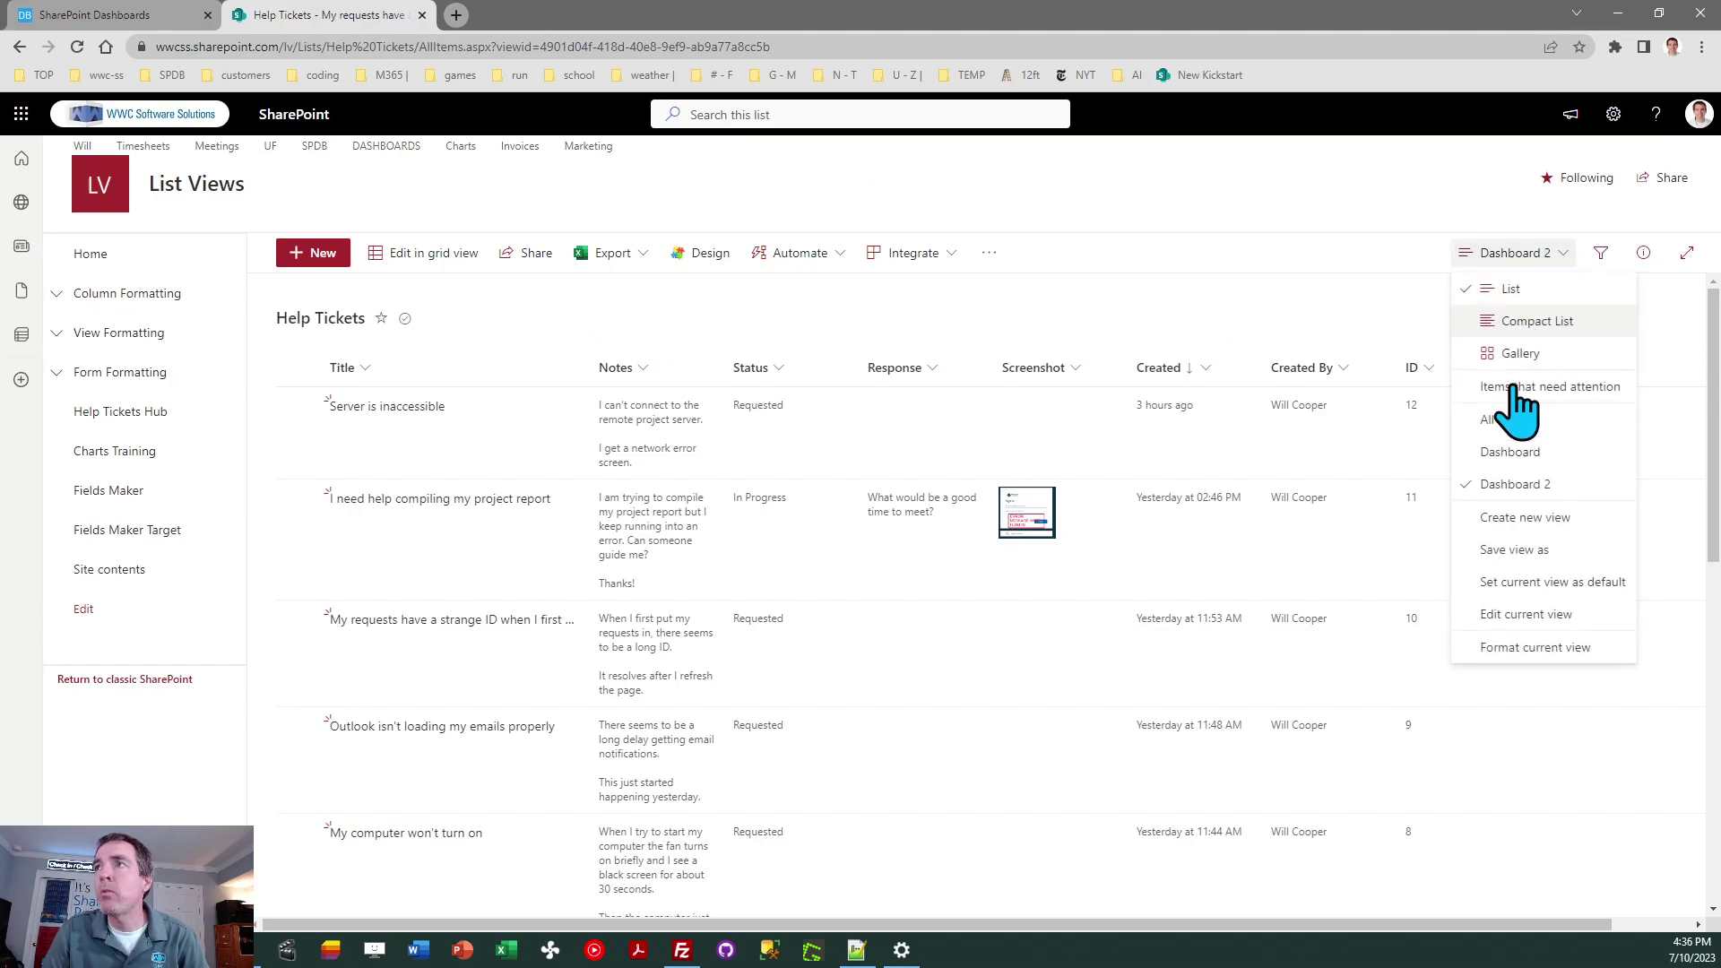
click(1526, 649)
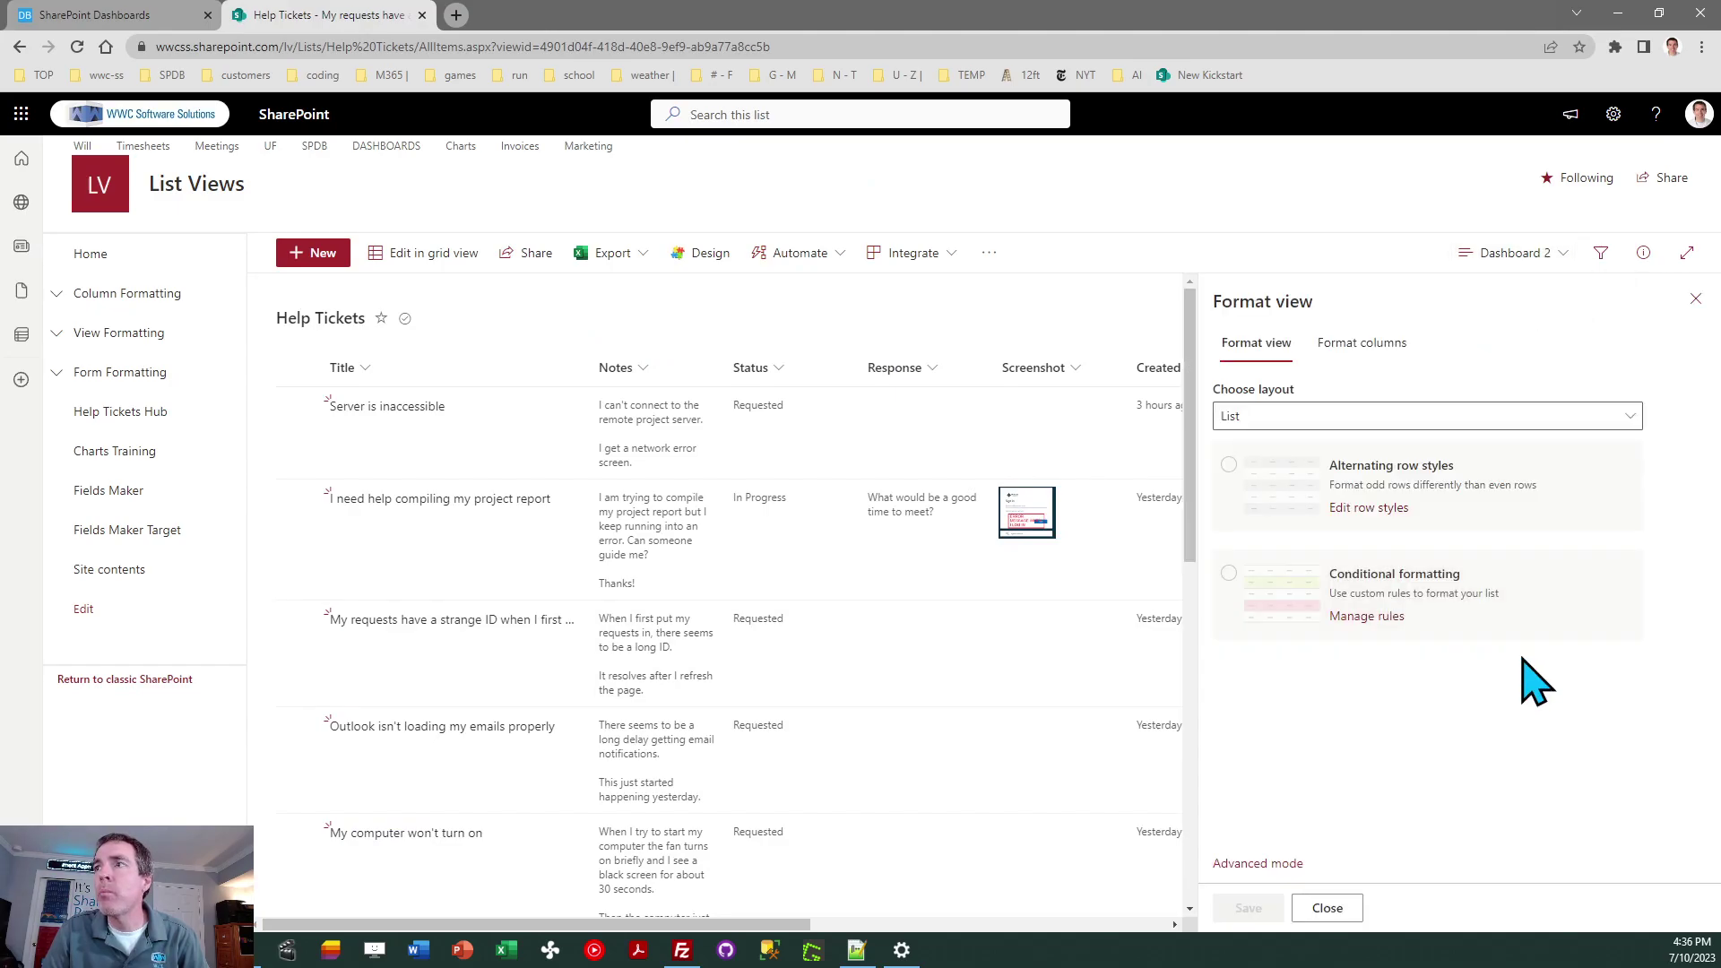
click(1281, 865)
click(1359, 692)
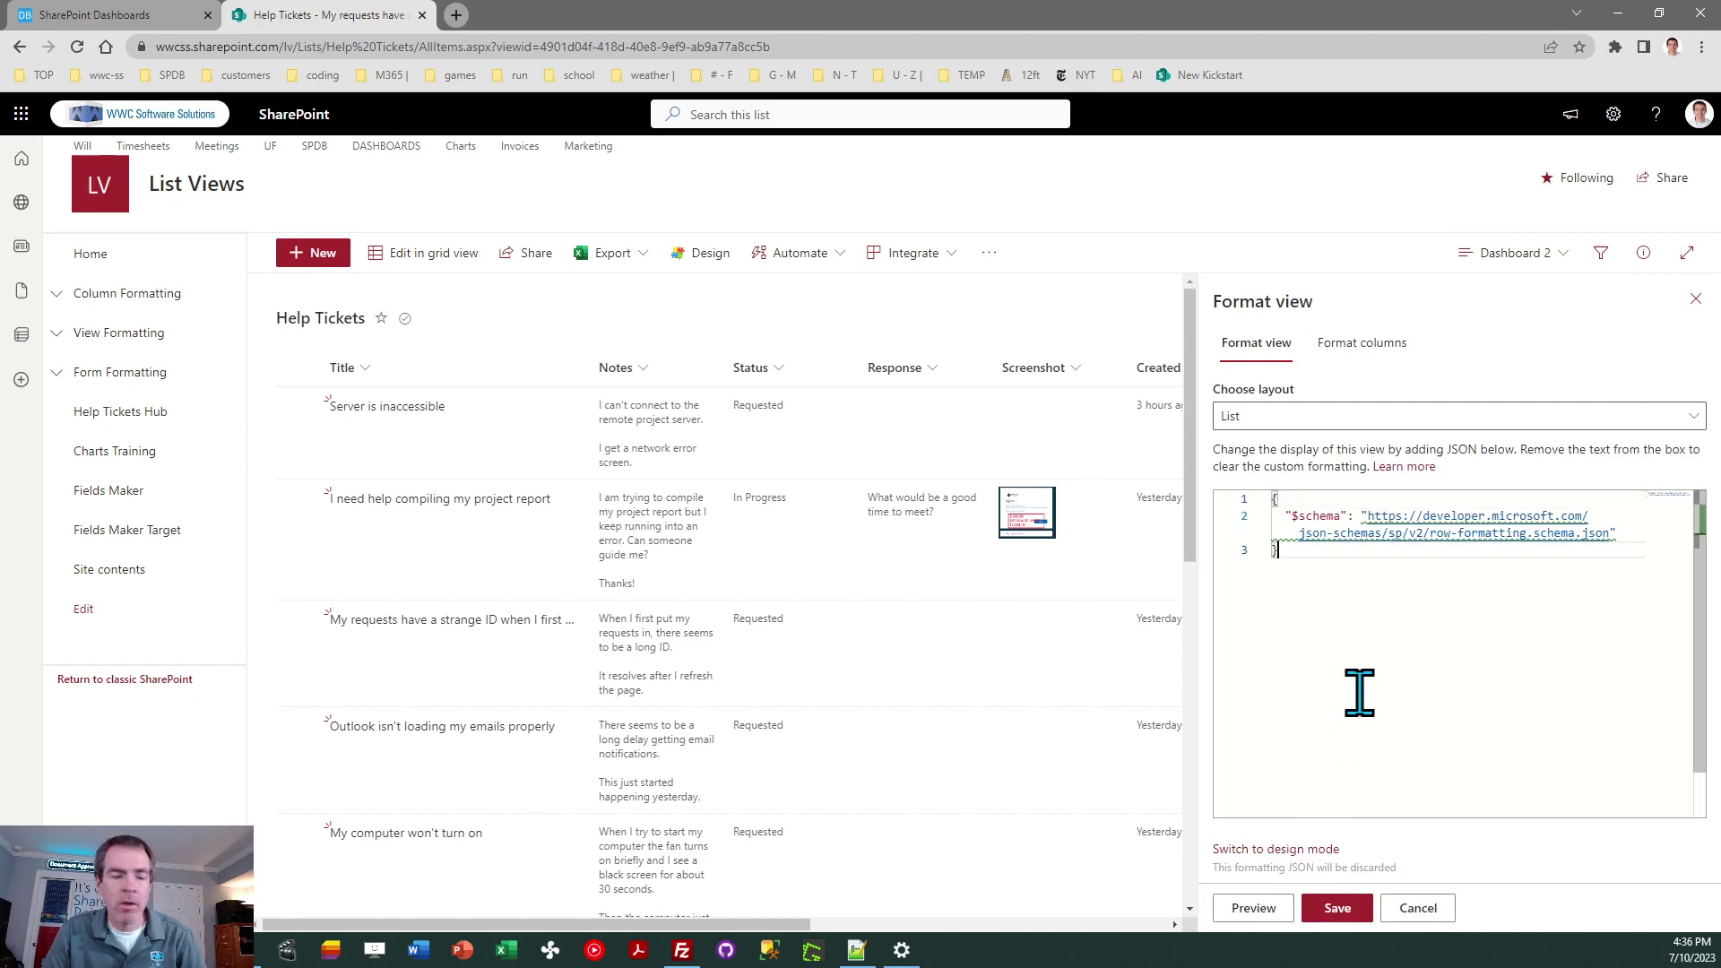
key(ctrl+a)
key(ctrl+v)
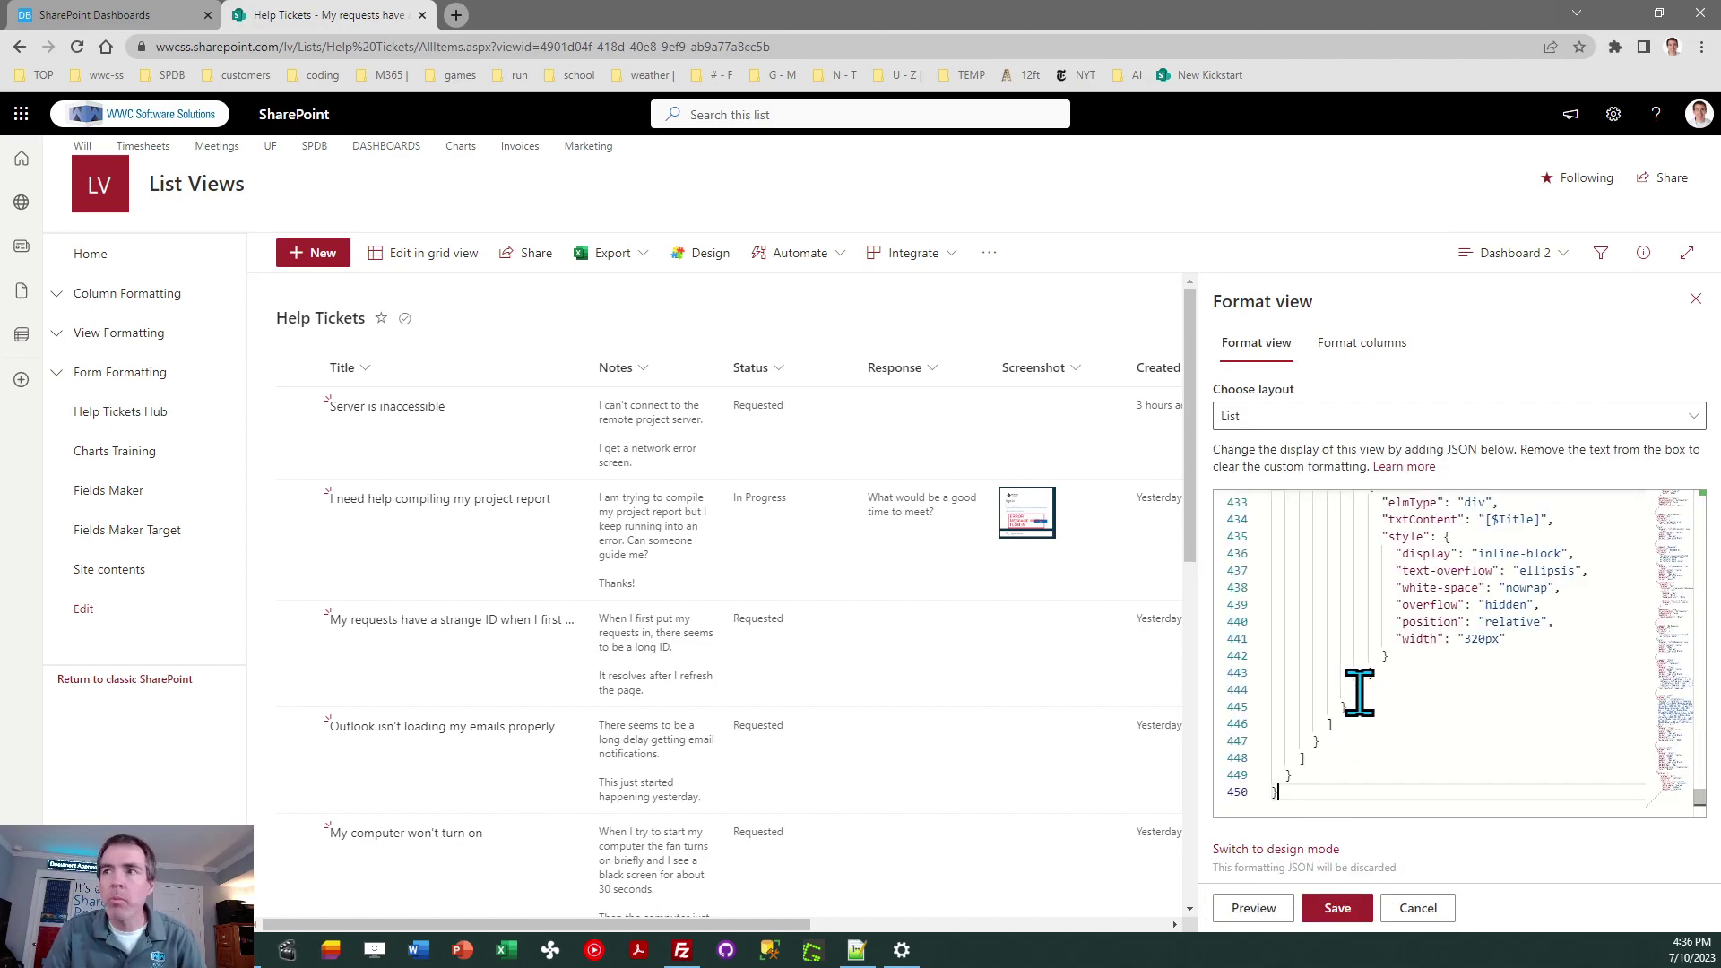
click(1333, 908)
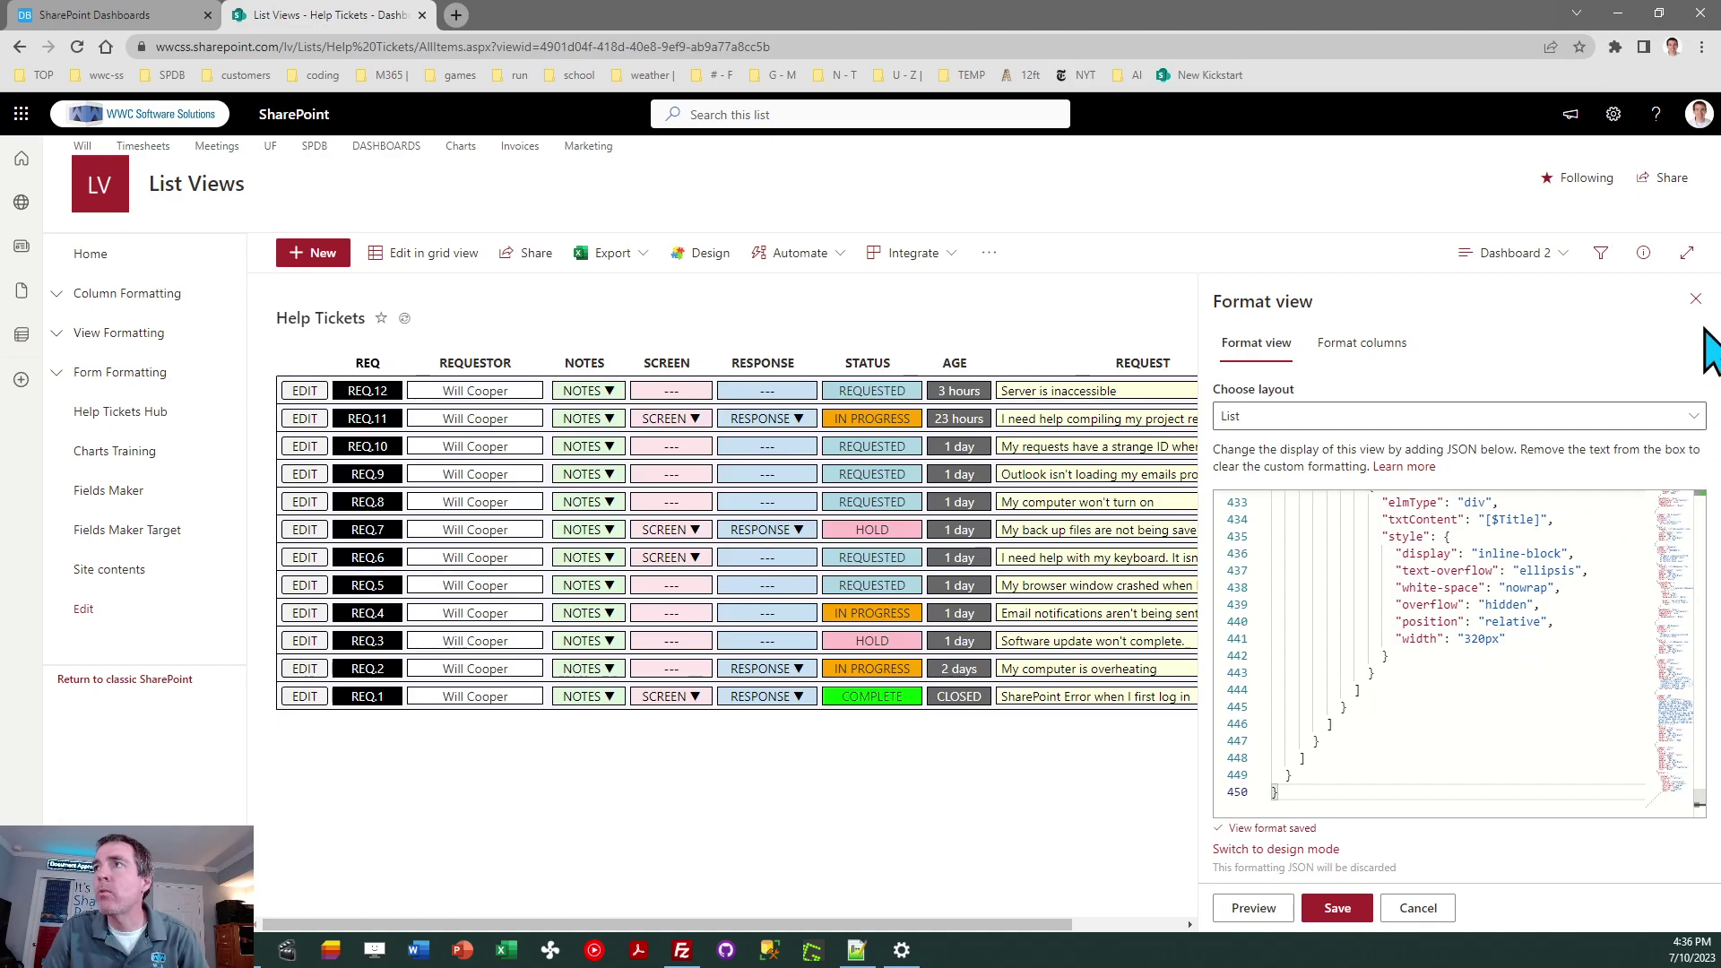
click(1695, 301)
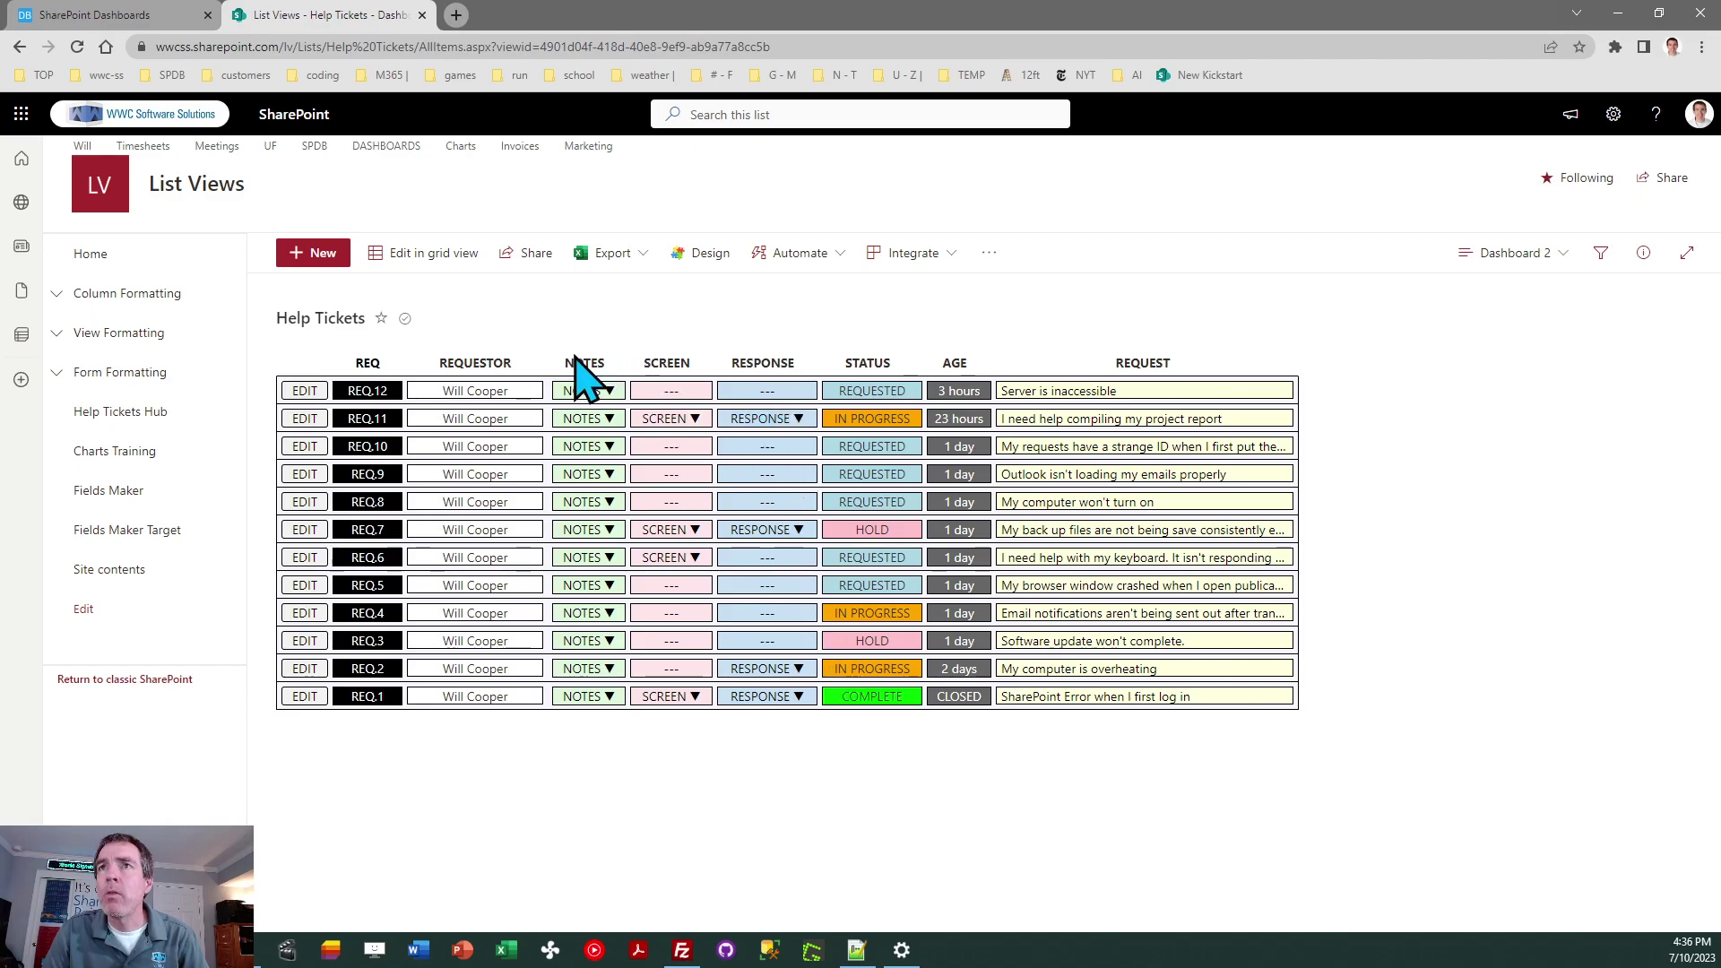
mouse_move(592, 396)
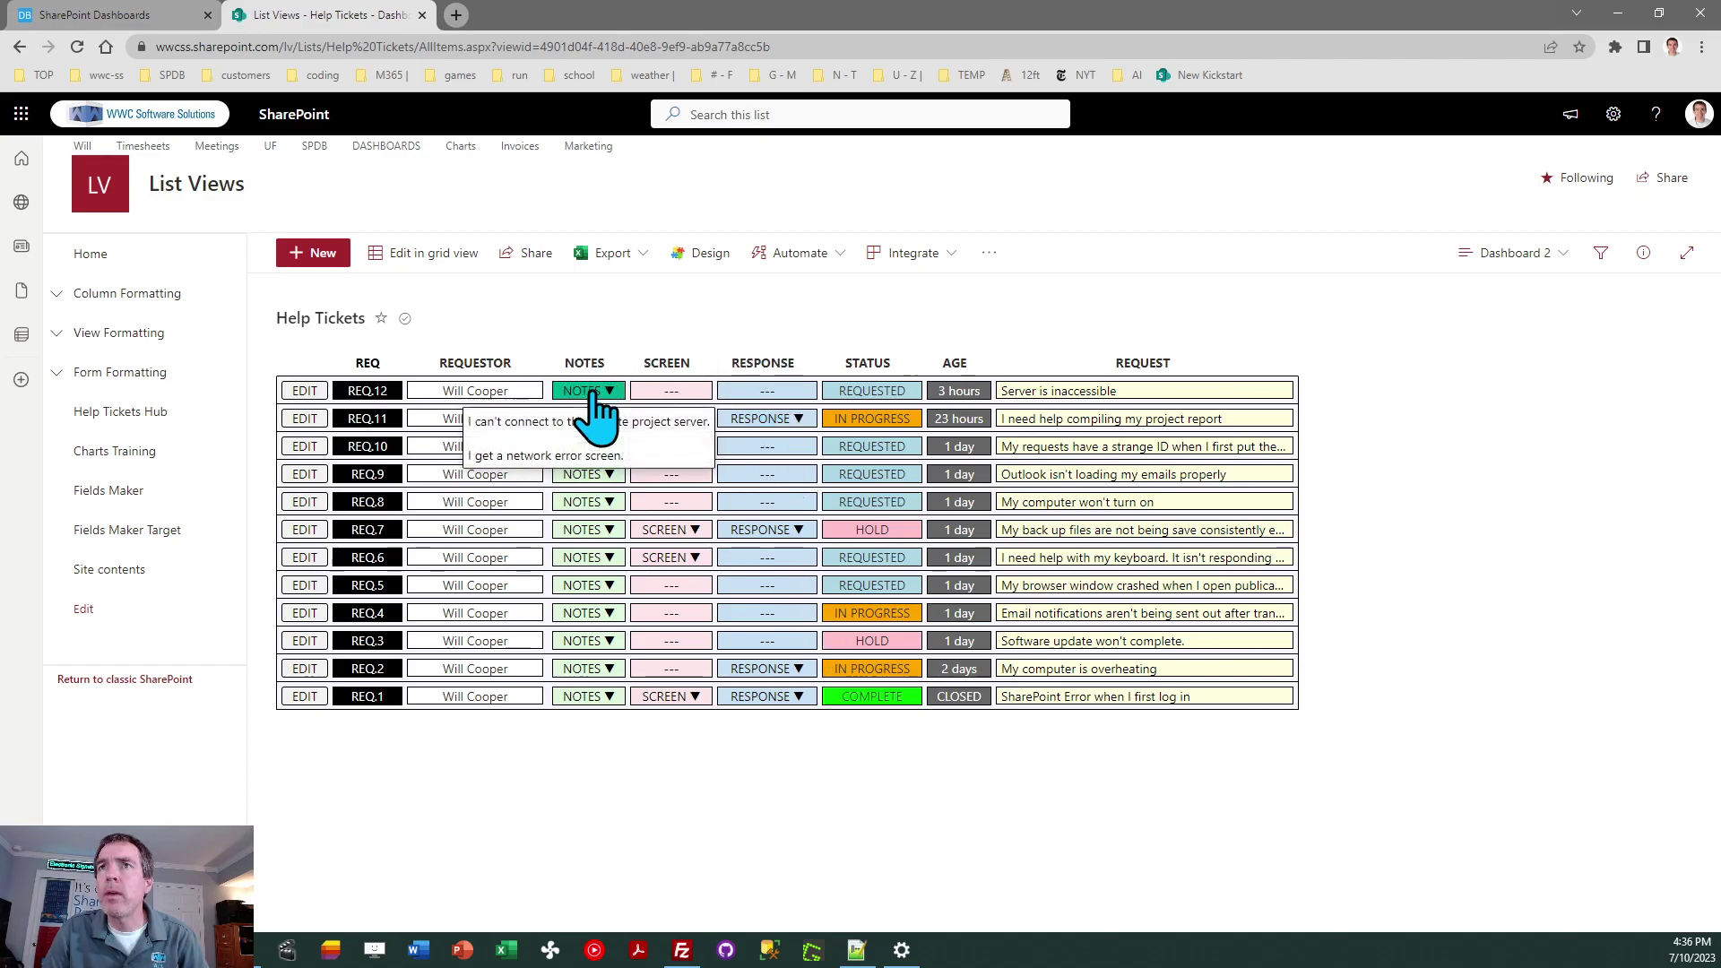
mouse_move(609, 550)
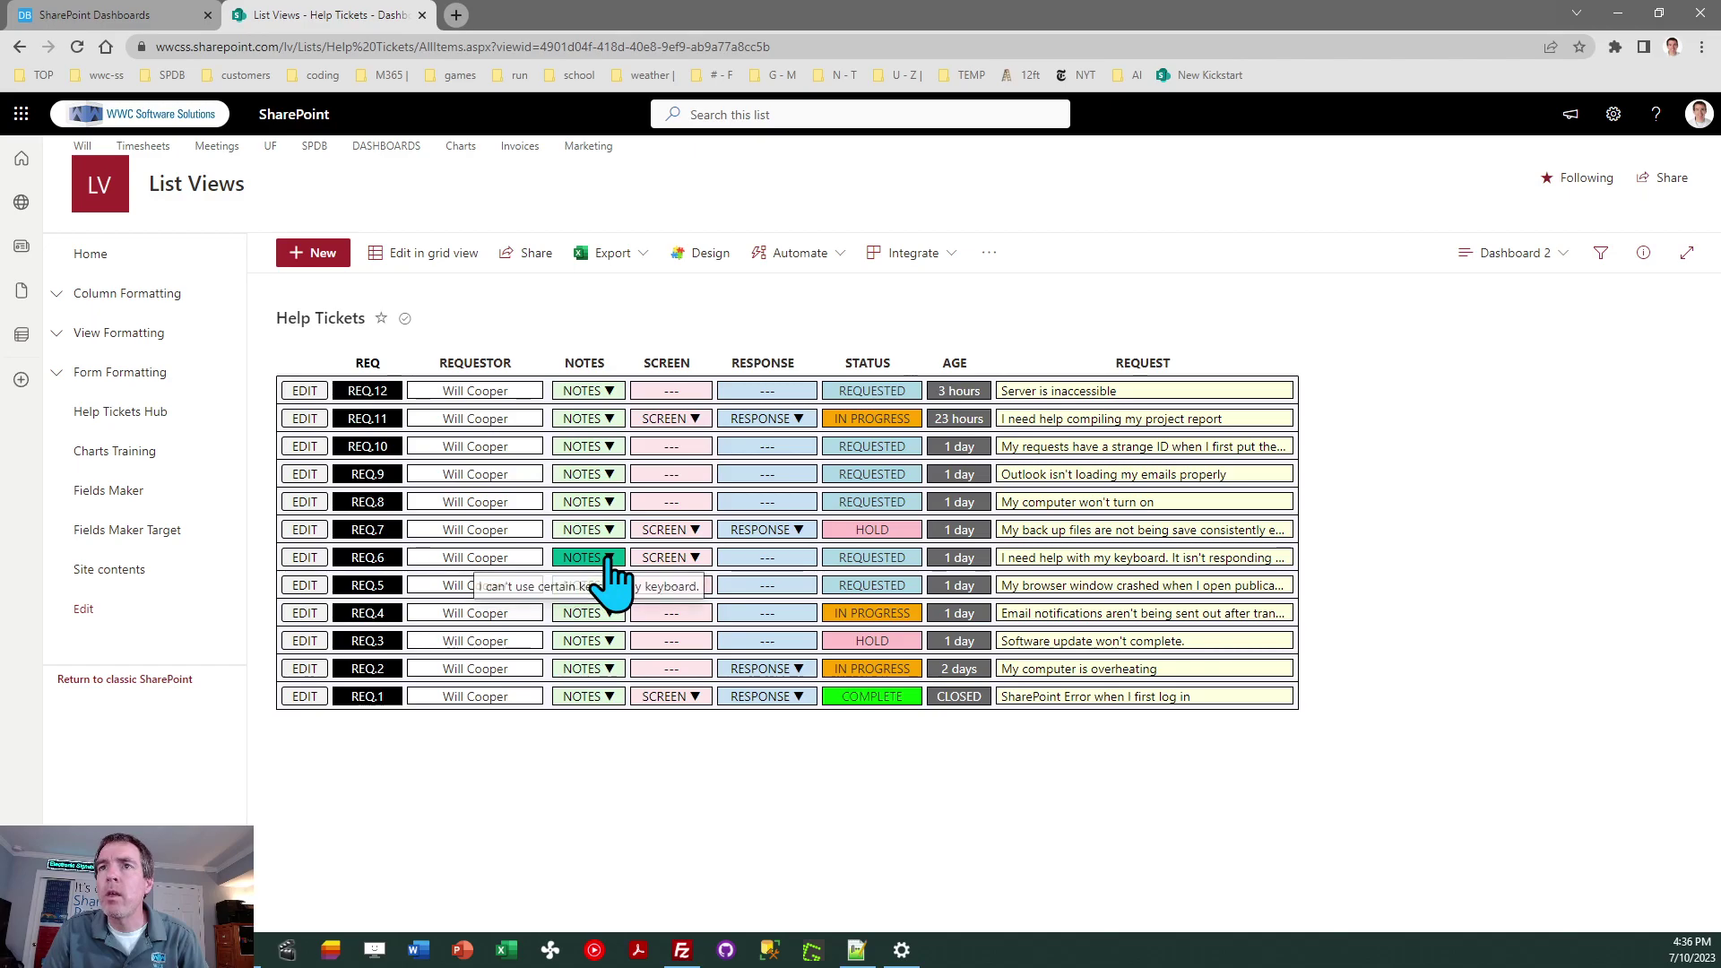
mouse_move(606, 504)
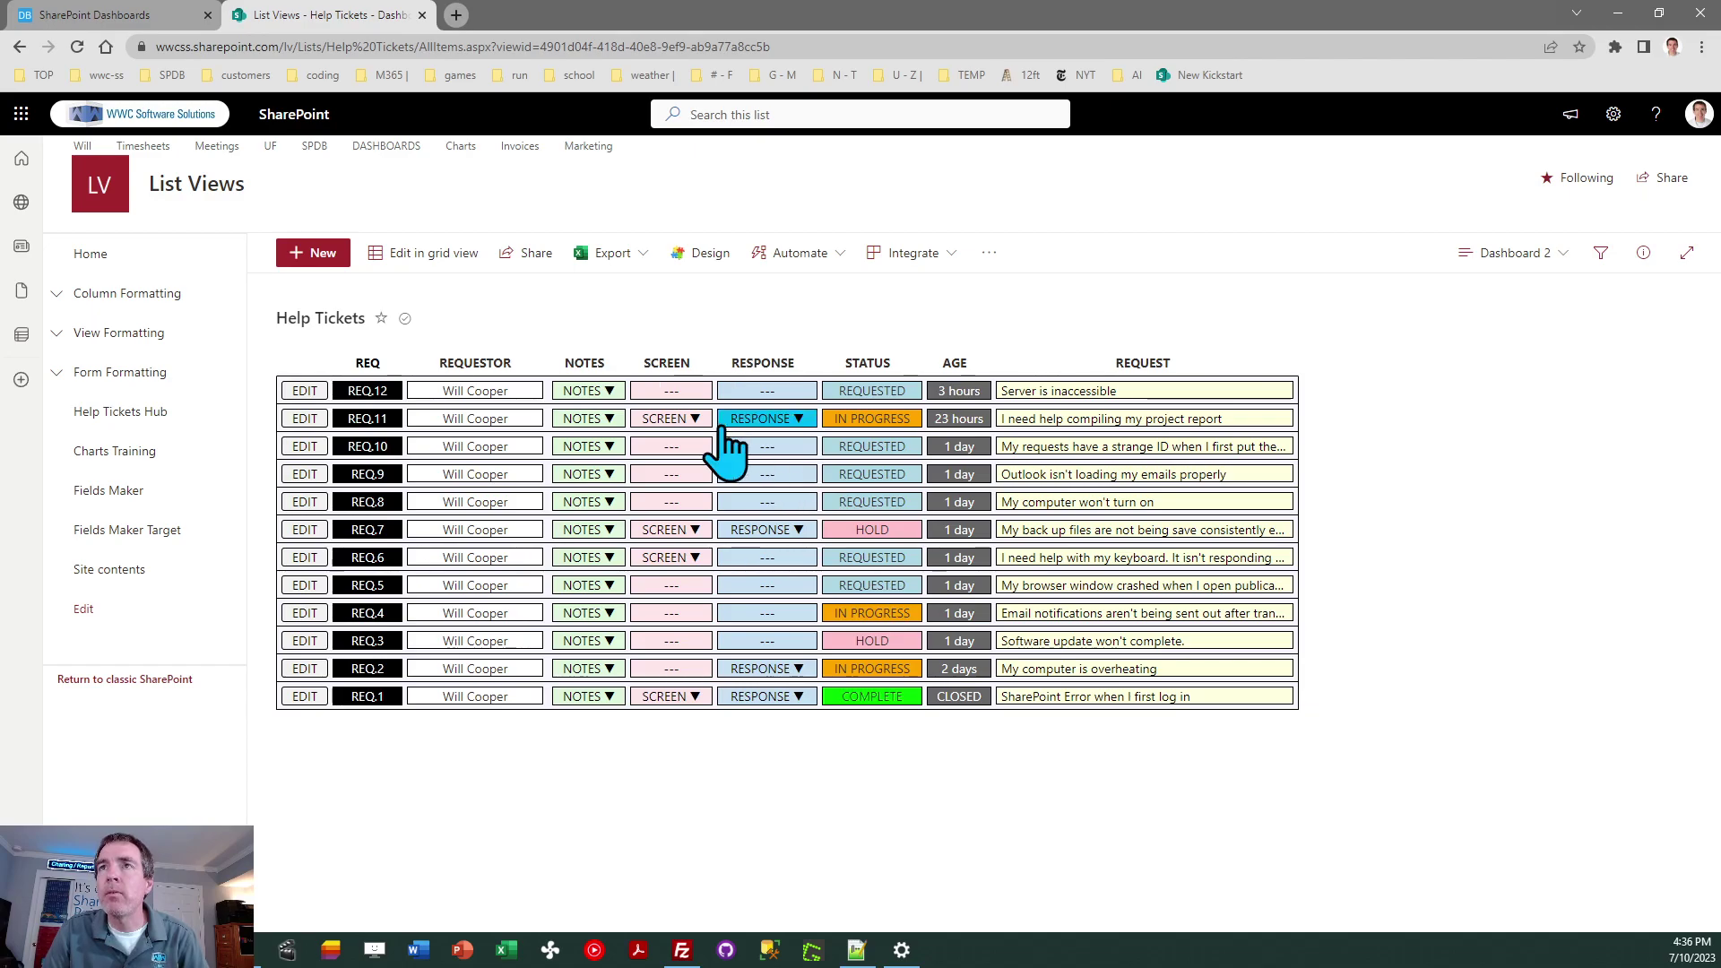
mouse_move(694, 426)
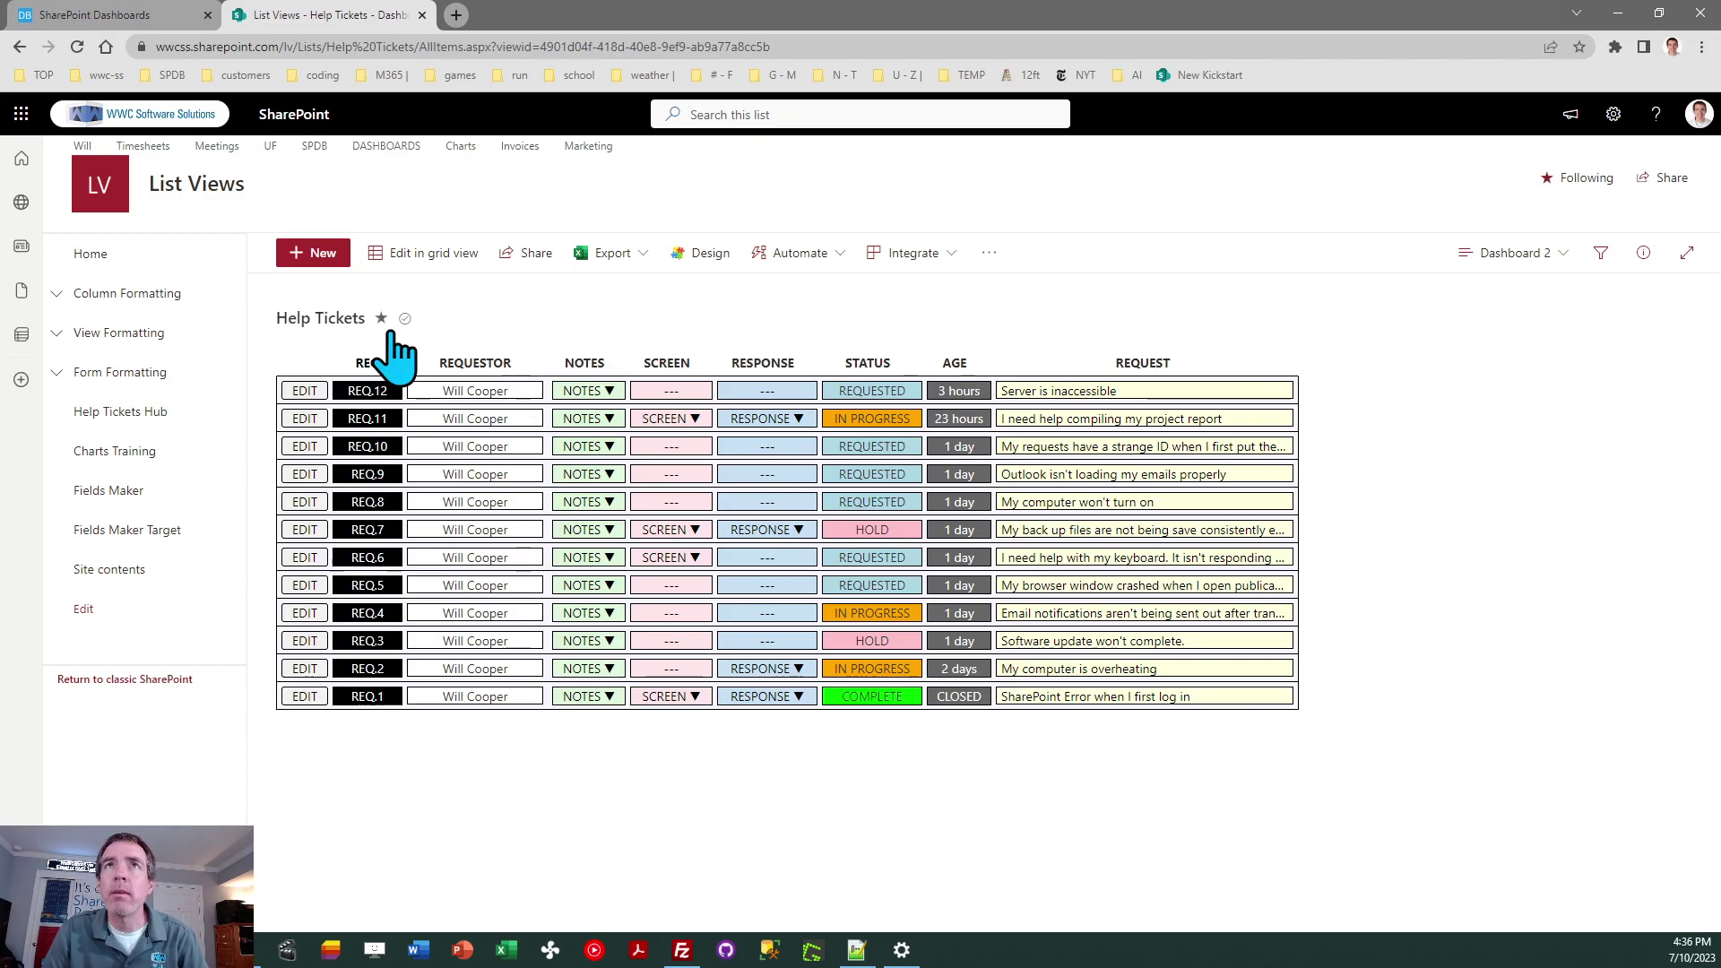
Step: Start a new ticket titled 'My email is not updating' and enter notes about the Outlook problem
click(319, 260)
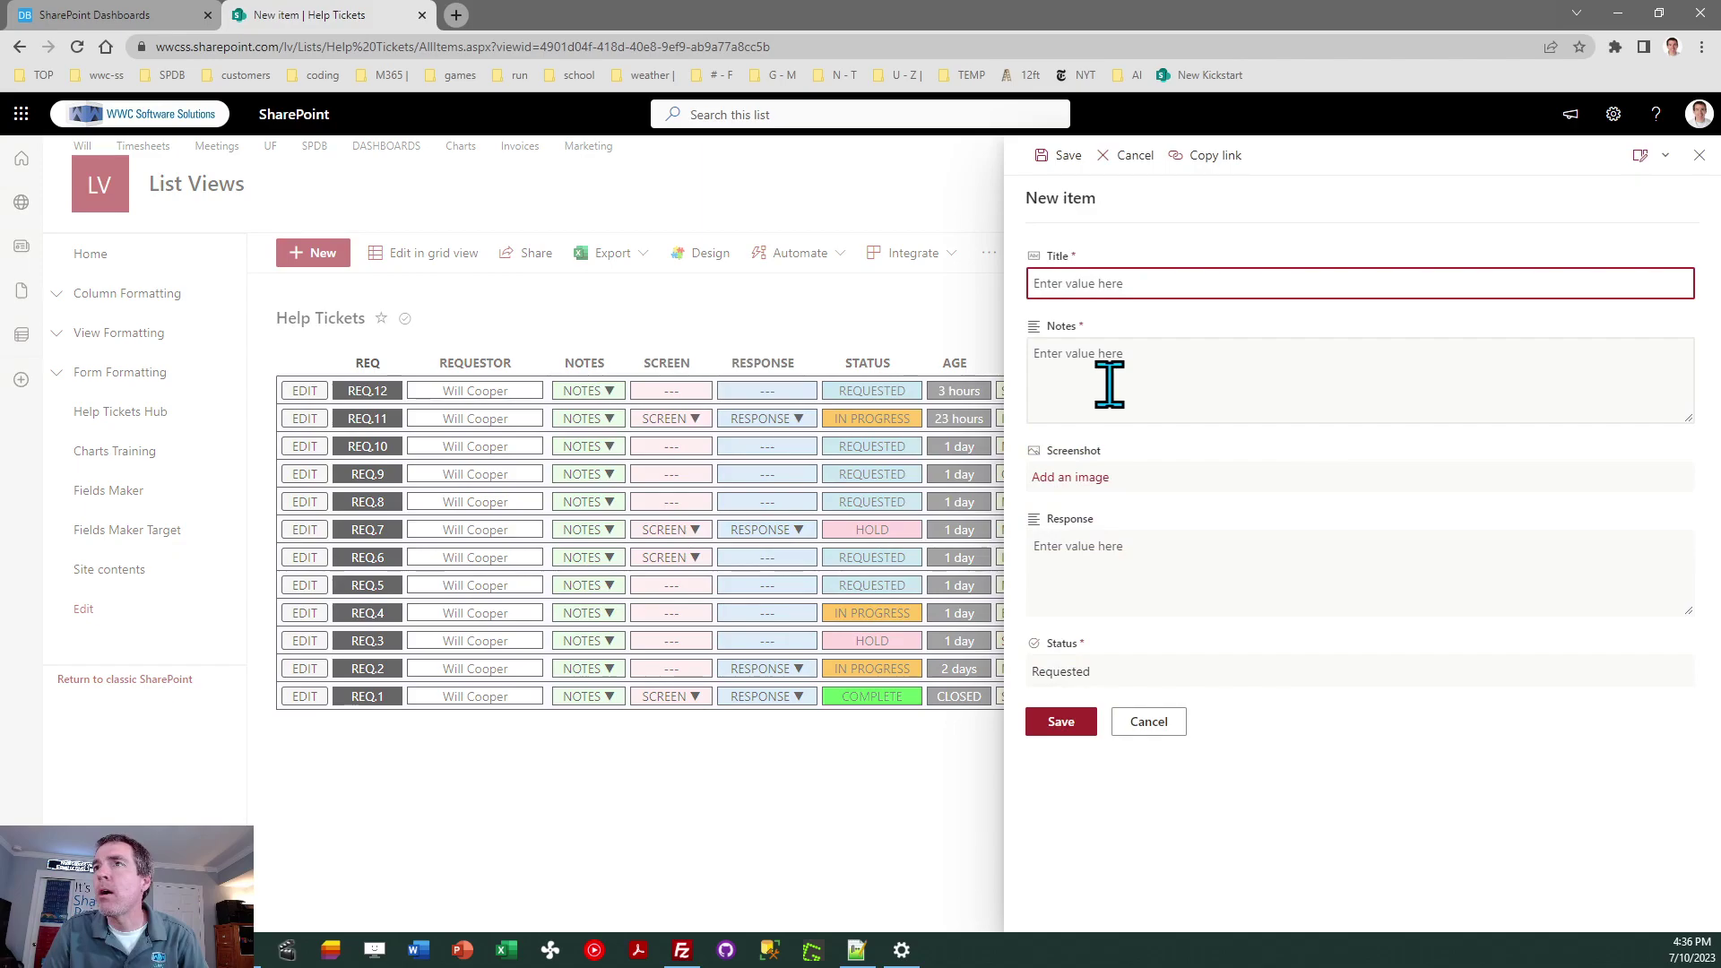
text(My email is not updating)
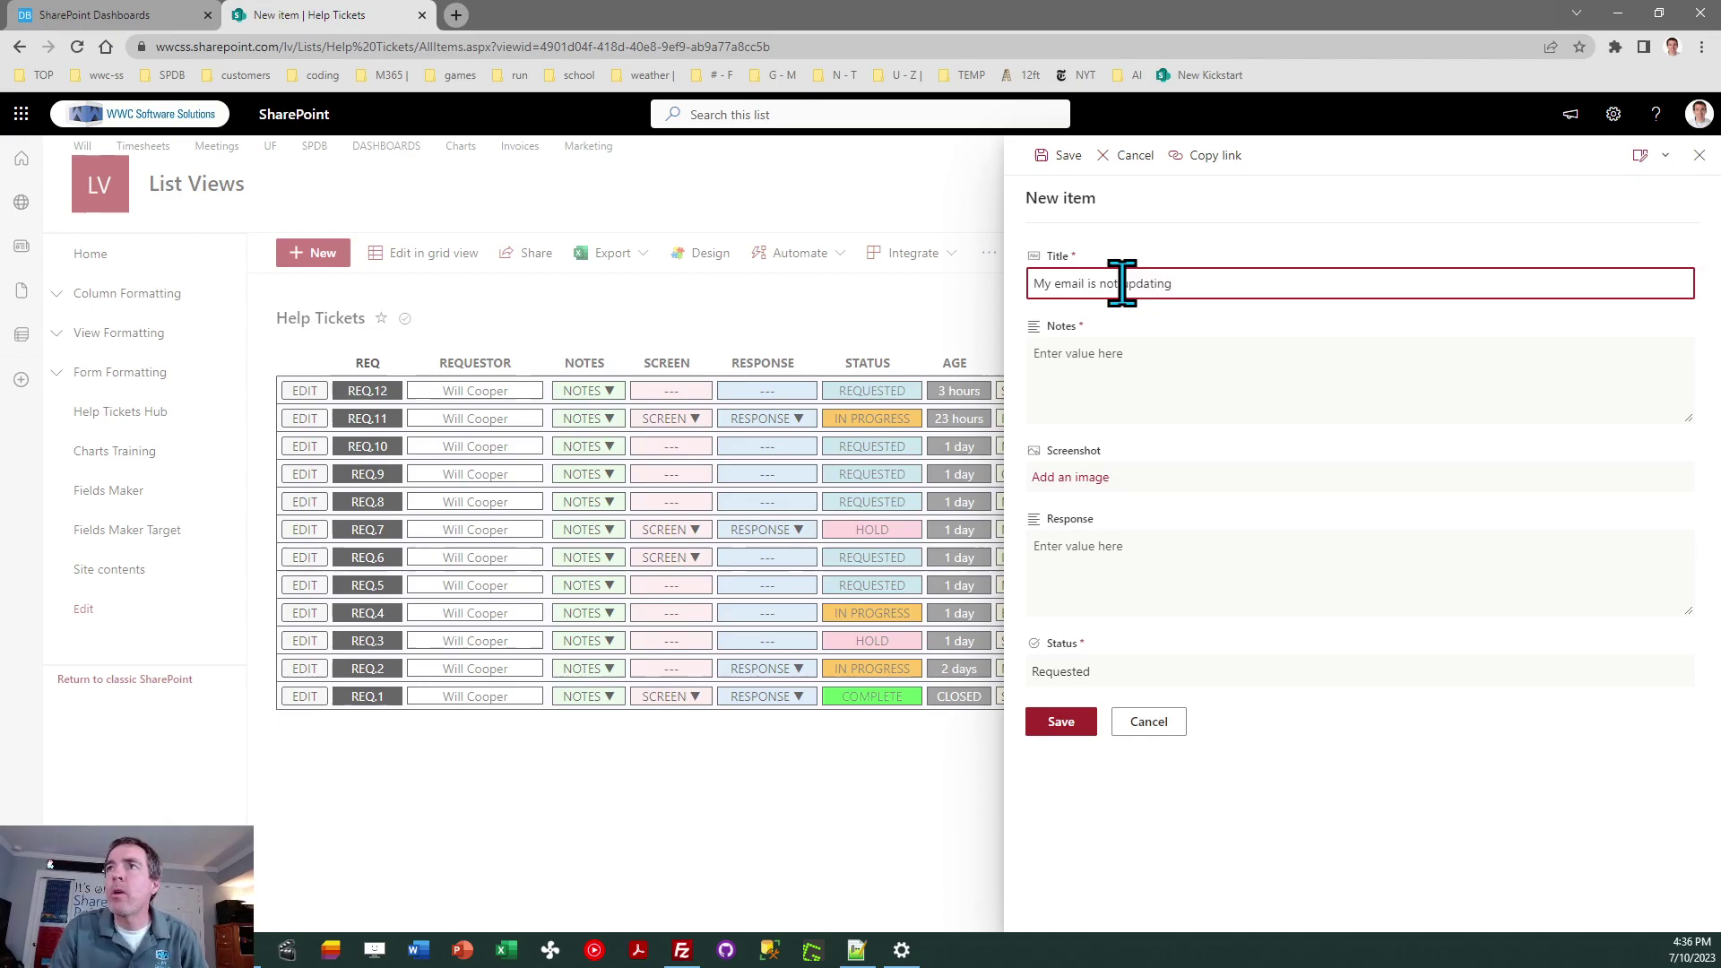
click(1160, 359)
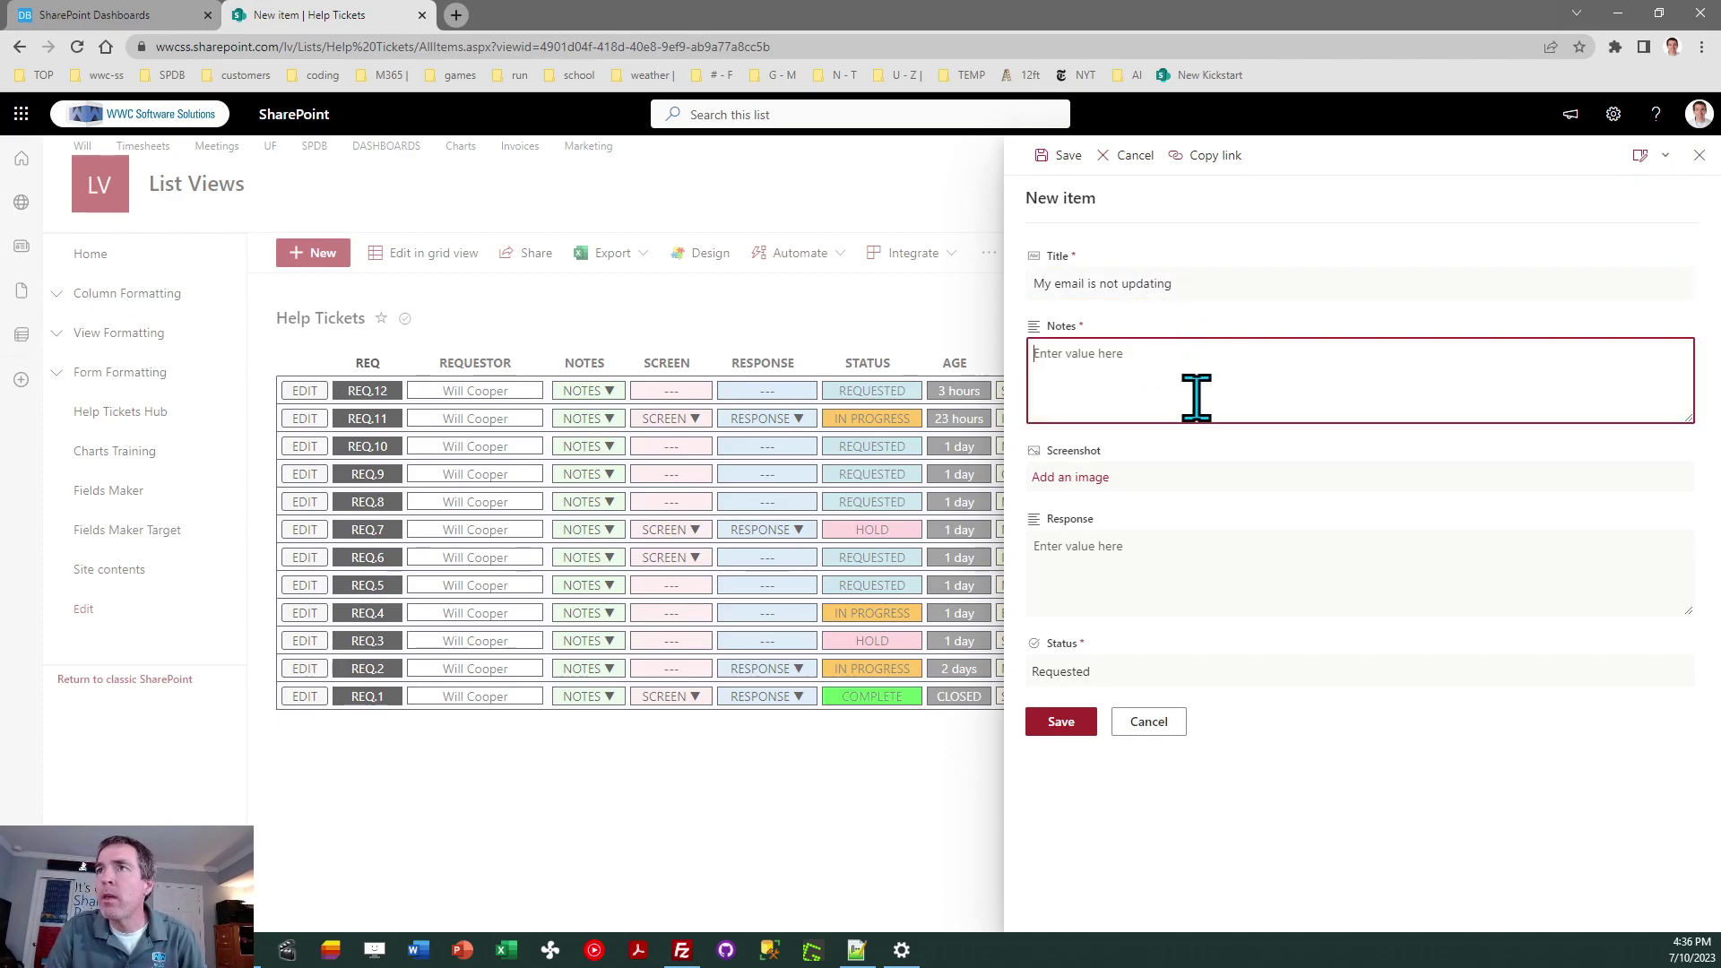
text(When I c)
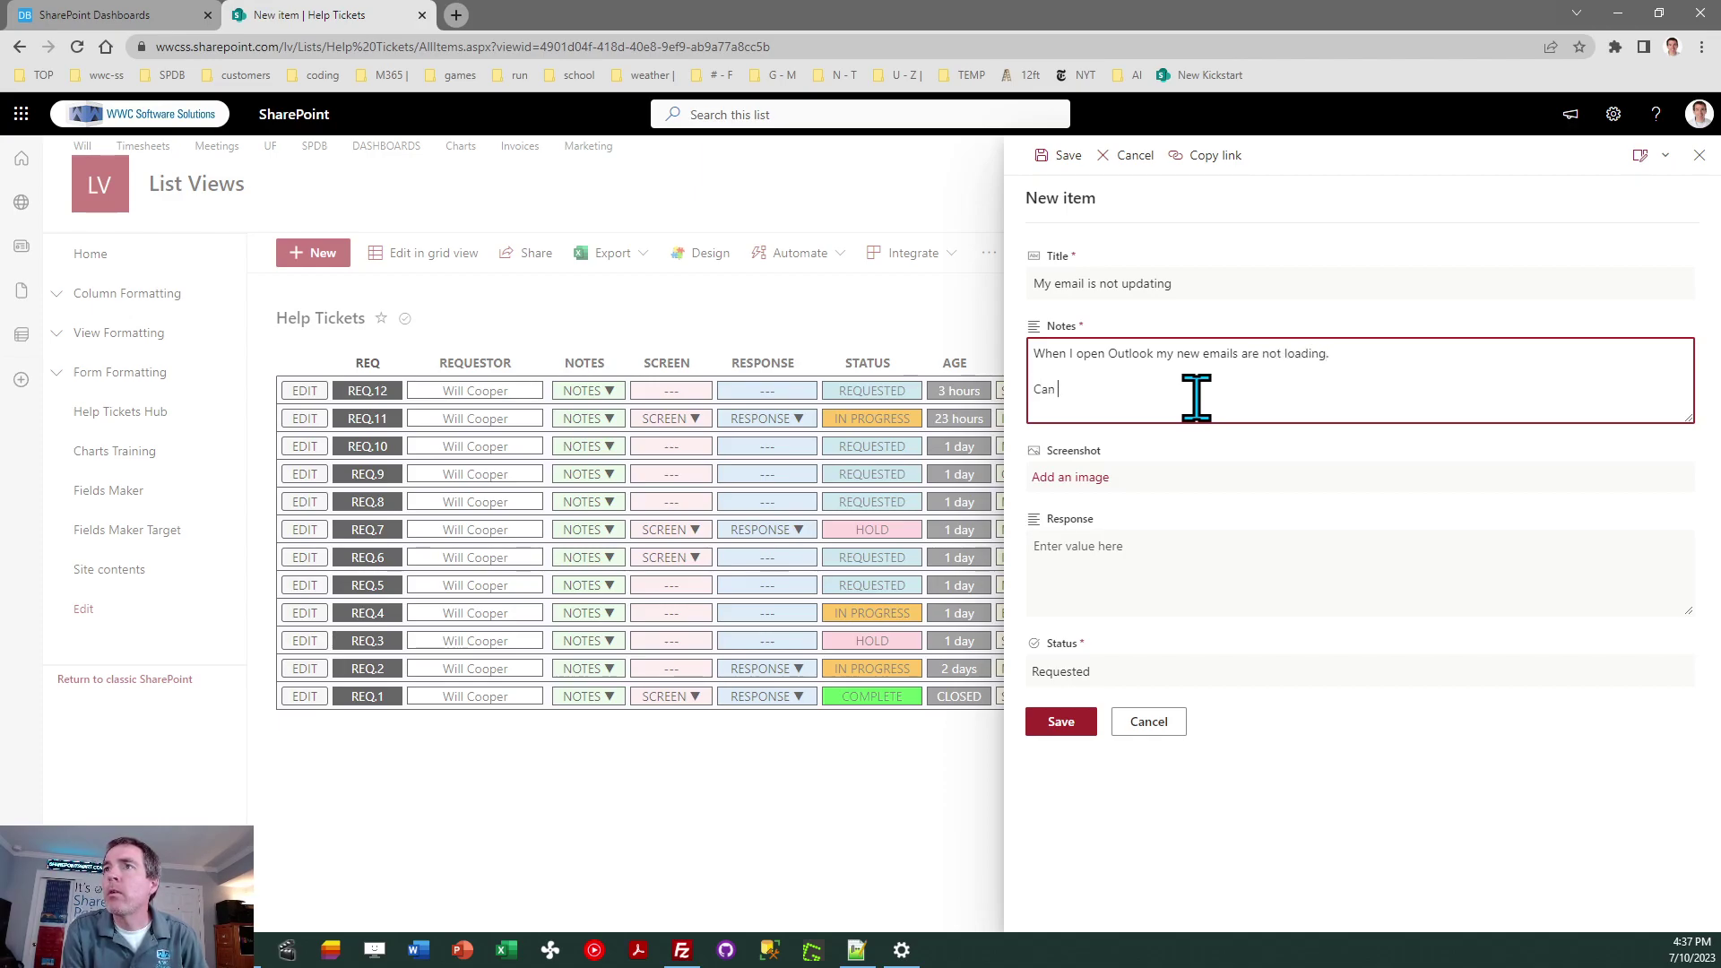
text(someone set up a web meeting to help me?)
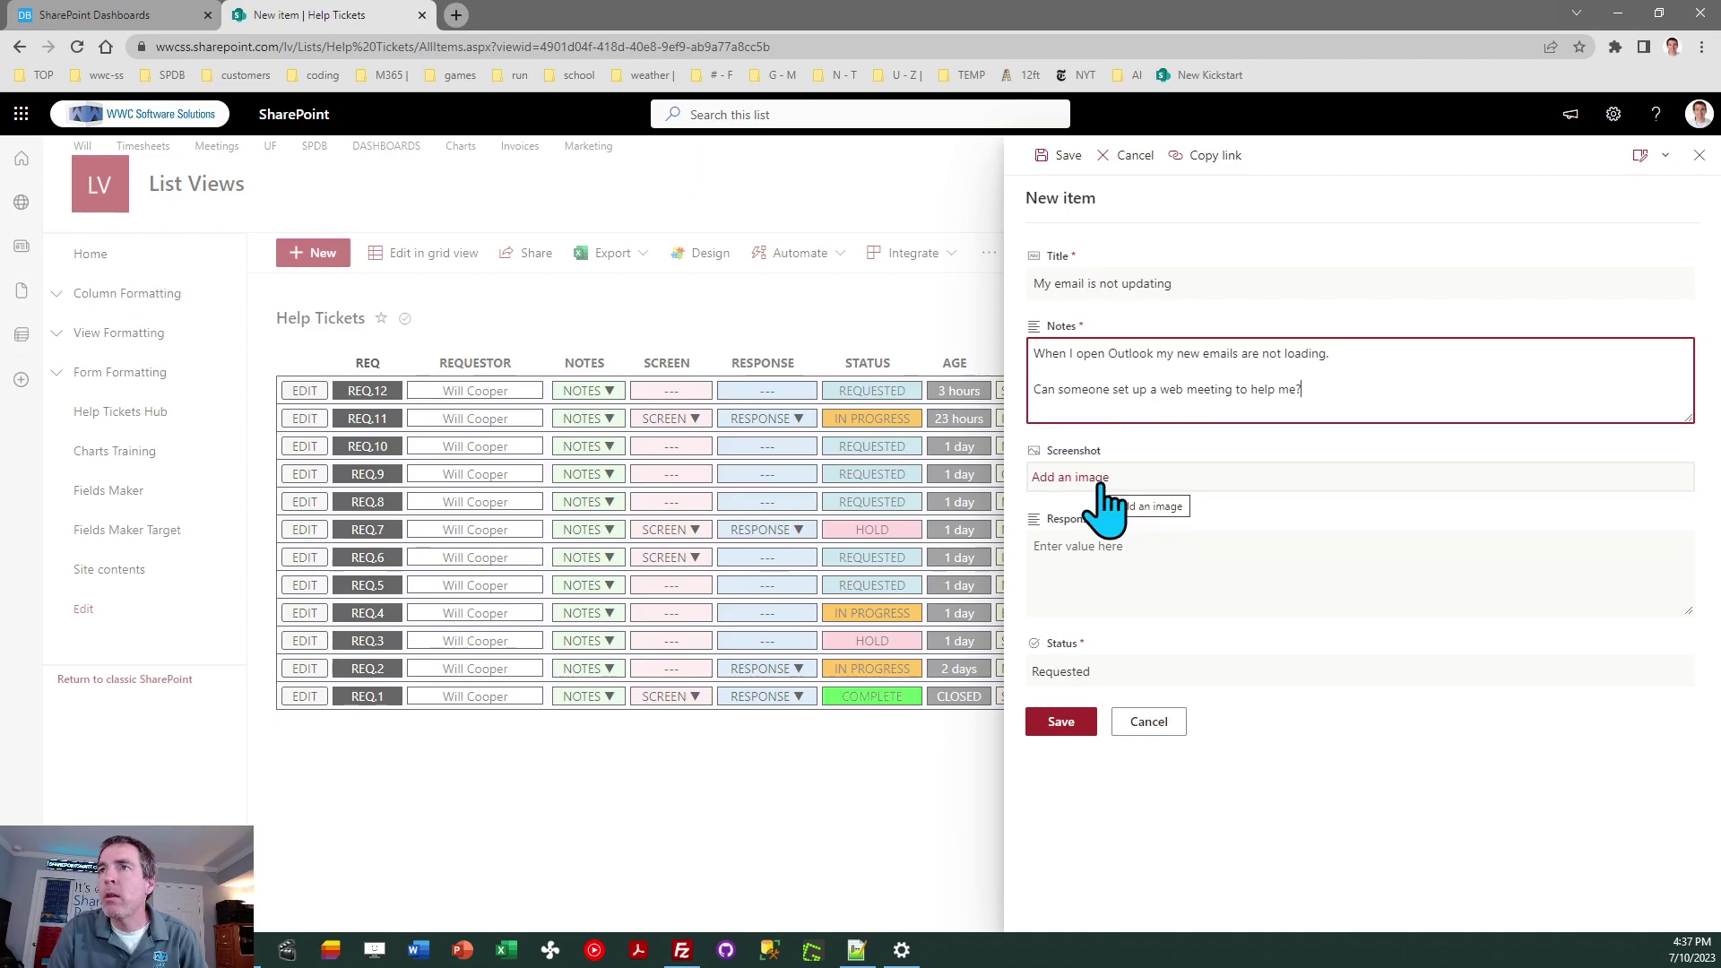
Step: Attach error-screen-demo.png from the Desktop as the ticket's image
click(1101, 484)
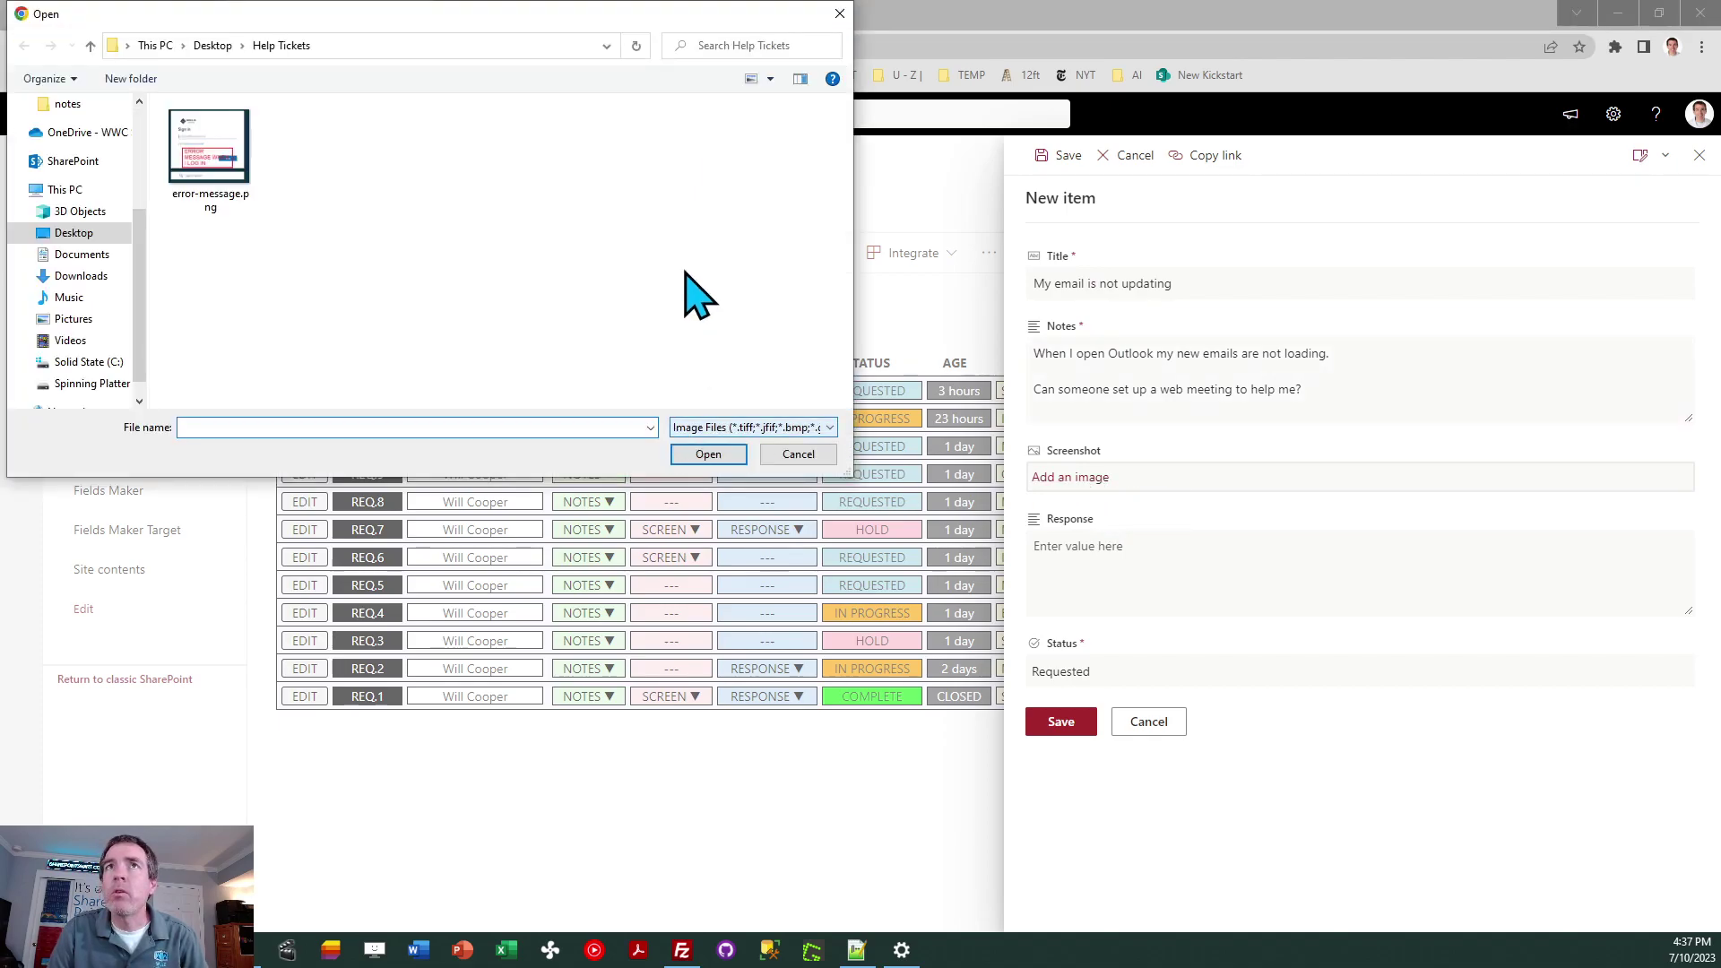
click(74, 233)
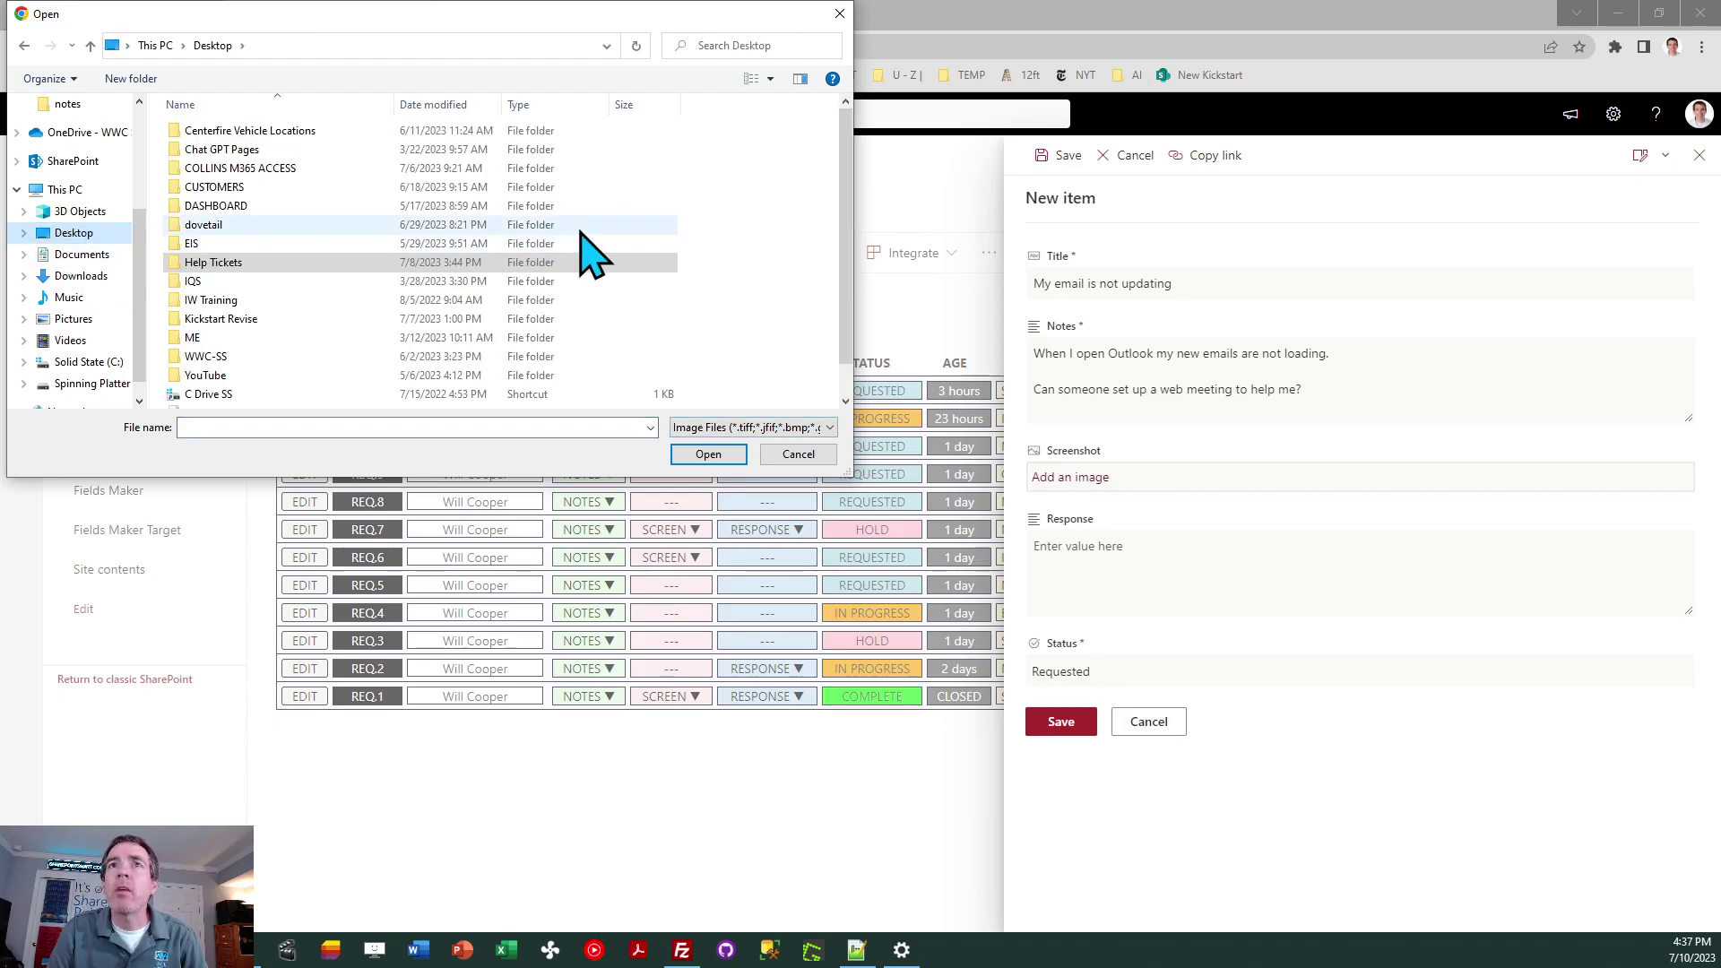
drag(853, 239, 852, 314)
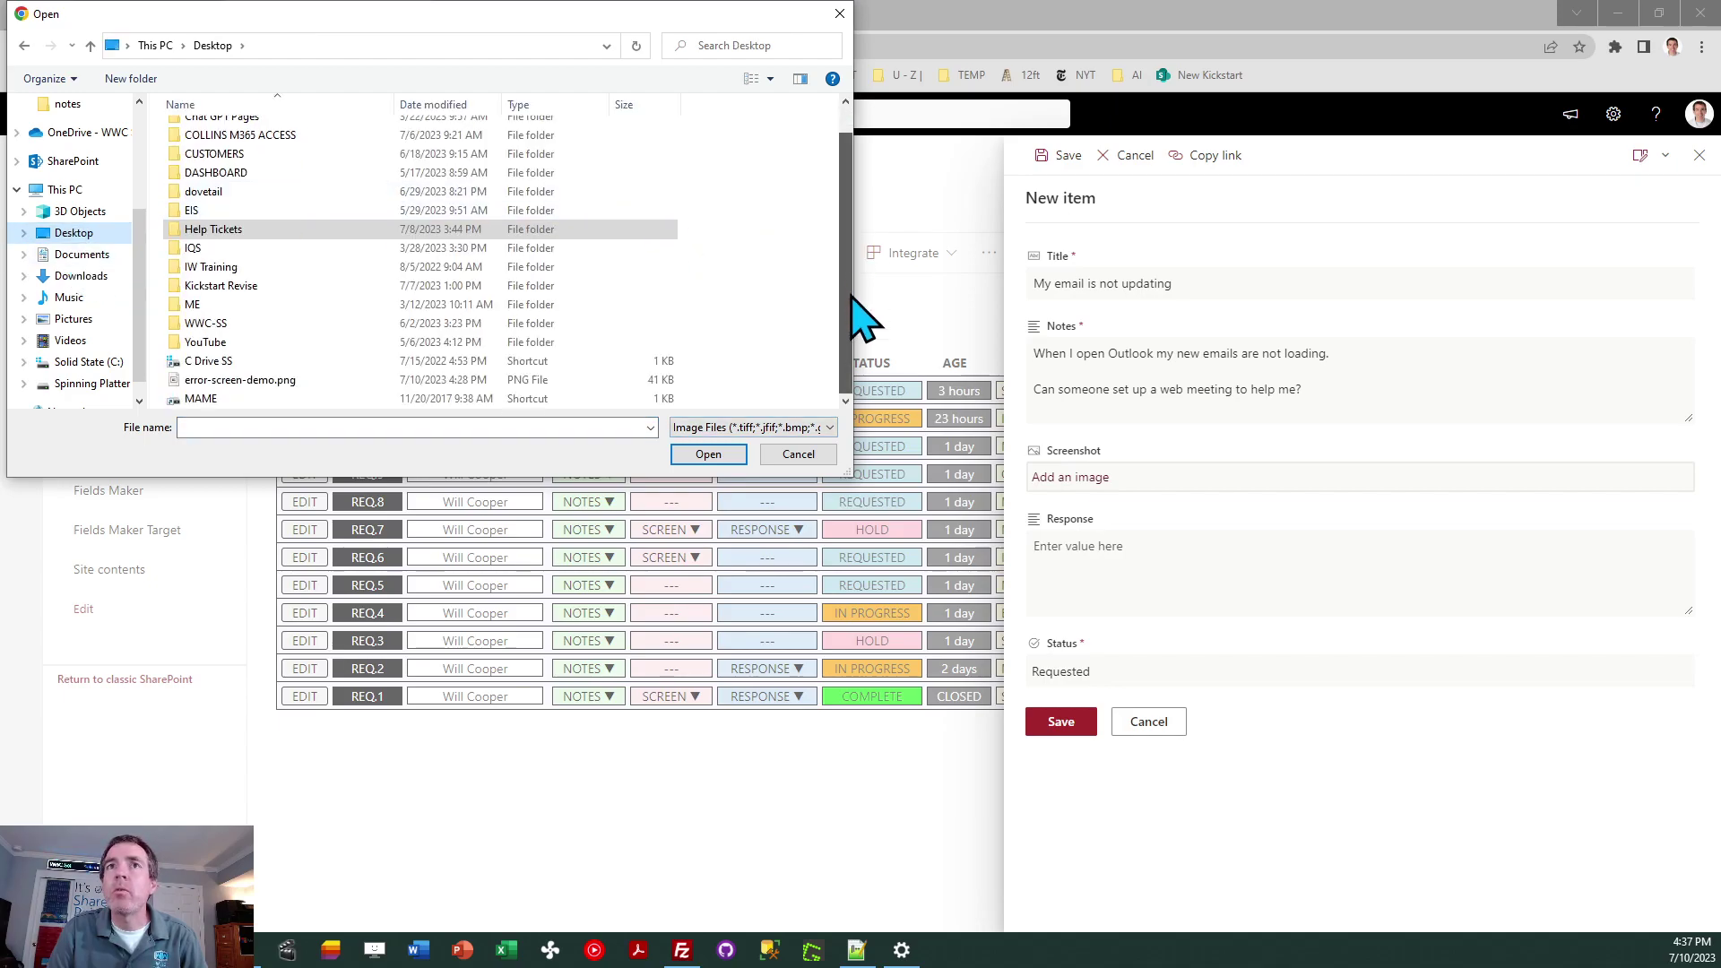
click(300, 383)
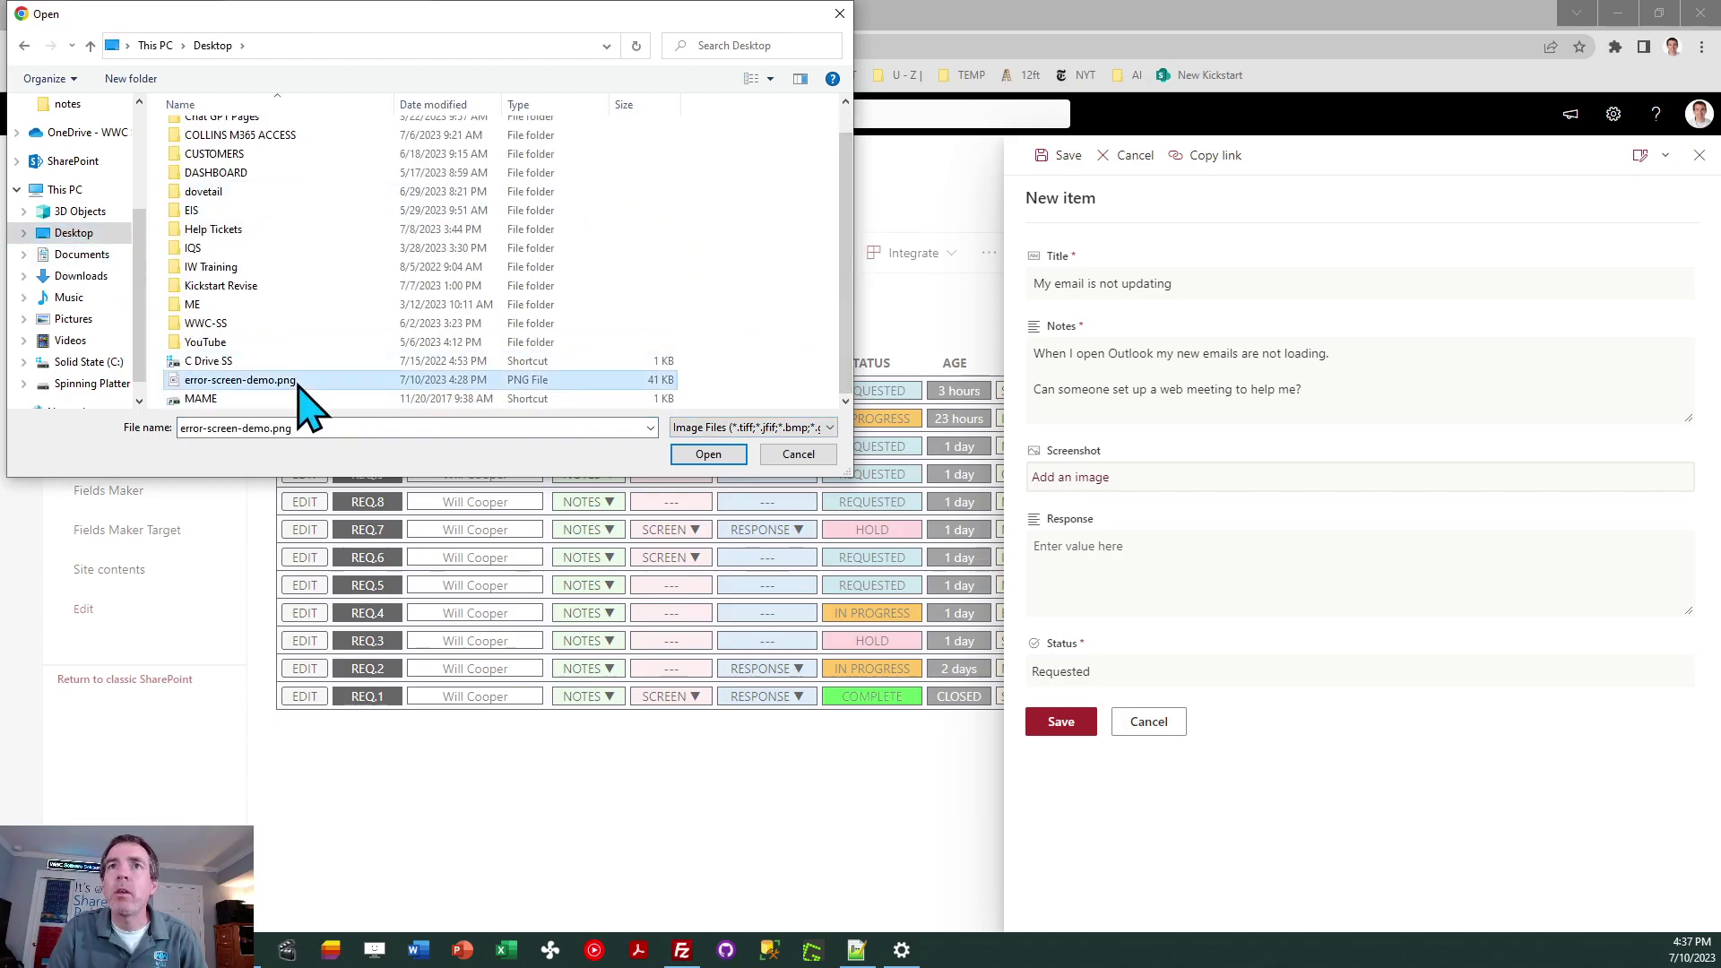
click(695, 457)
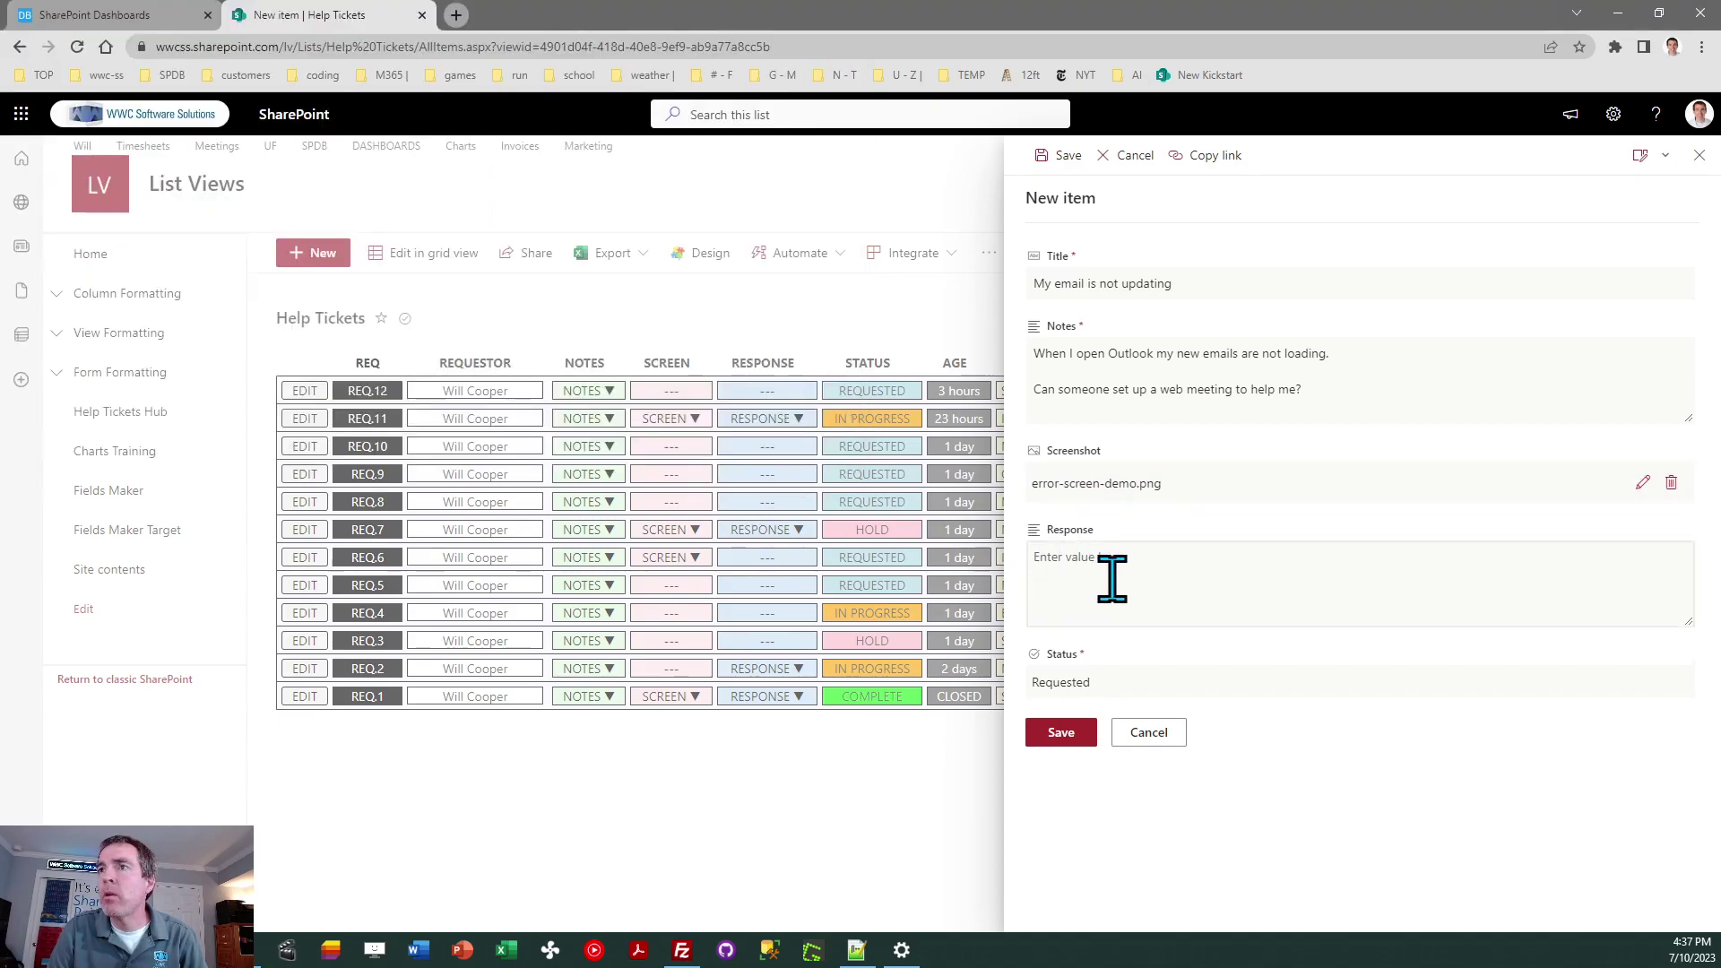
click(1134, 578)
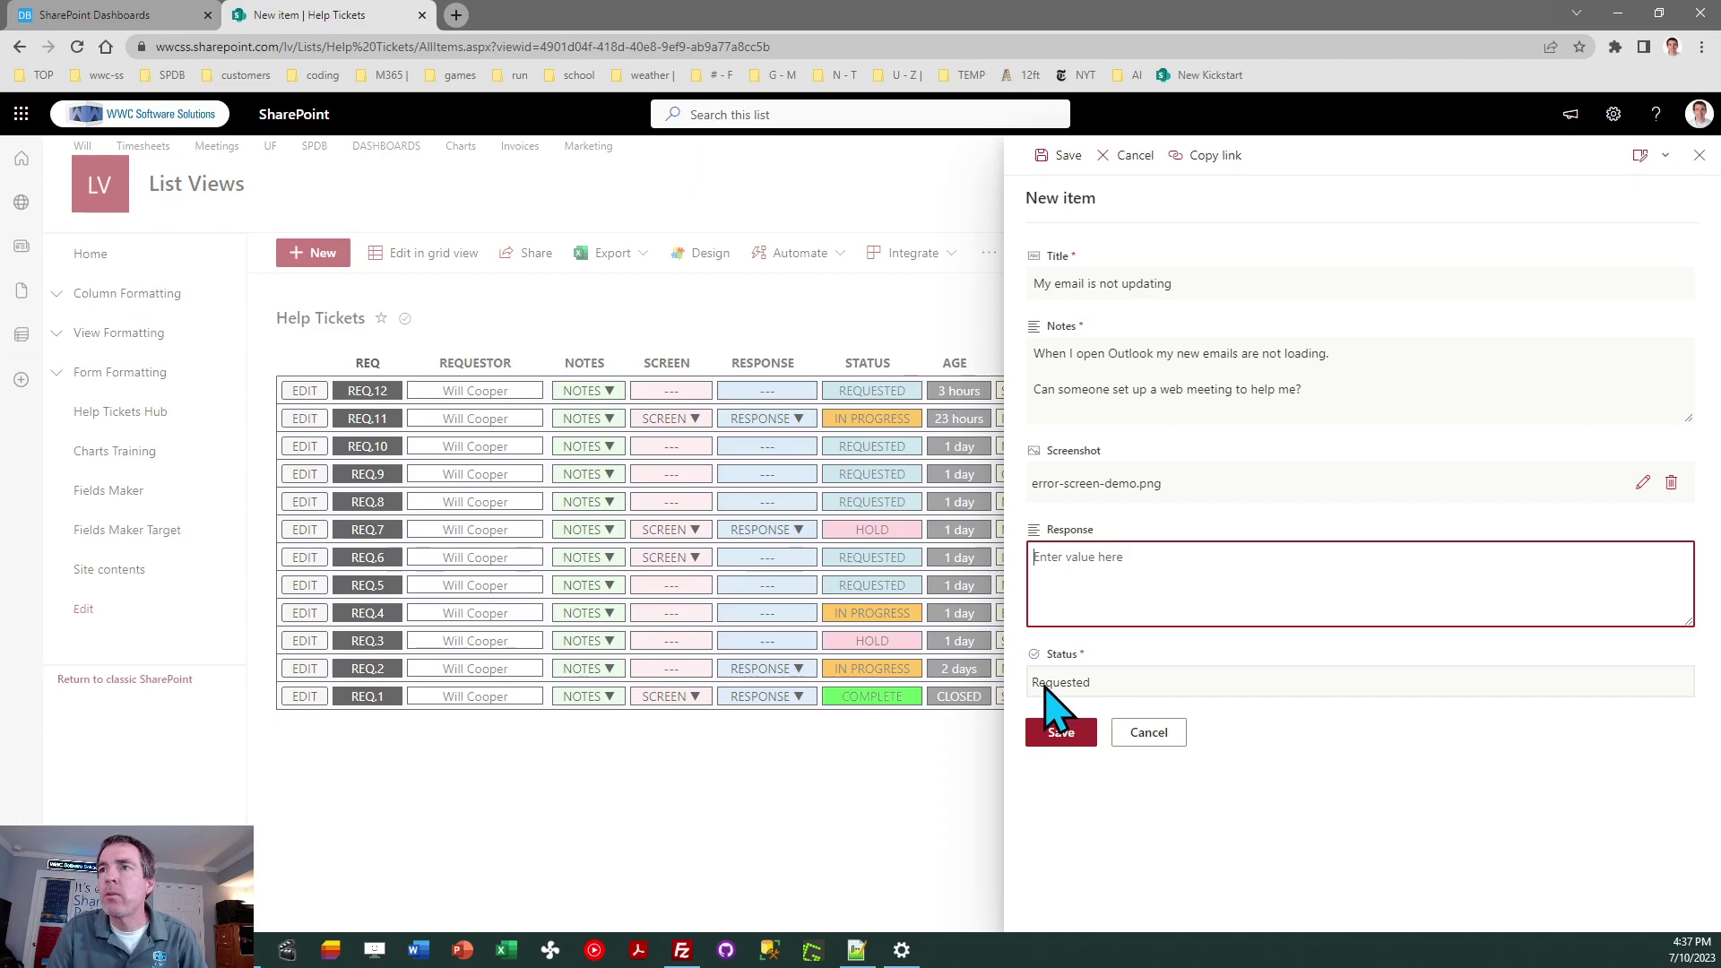
Step: Save the ticket and check that REQ.13 tops the dashboard with its screenshot
click(1061, 733)
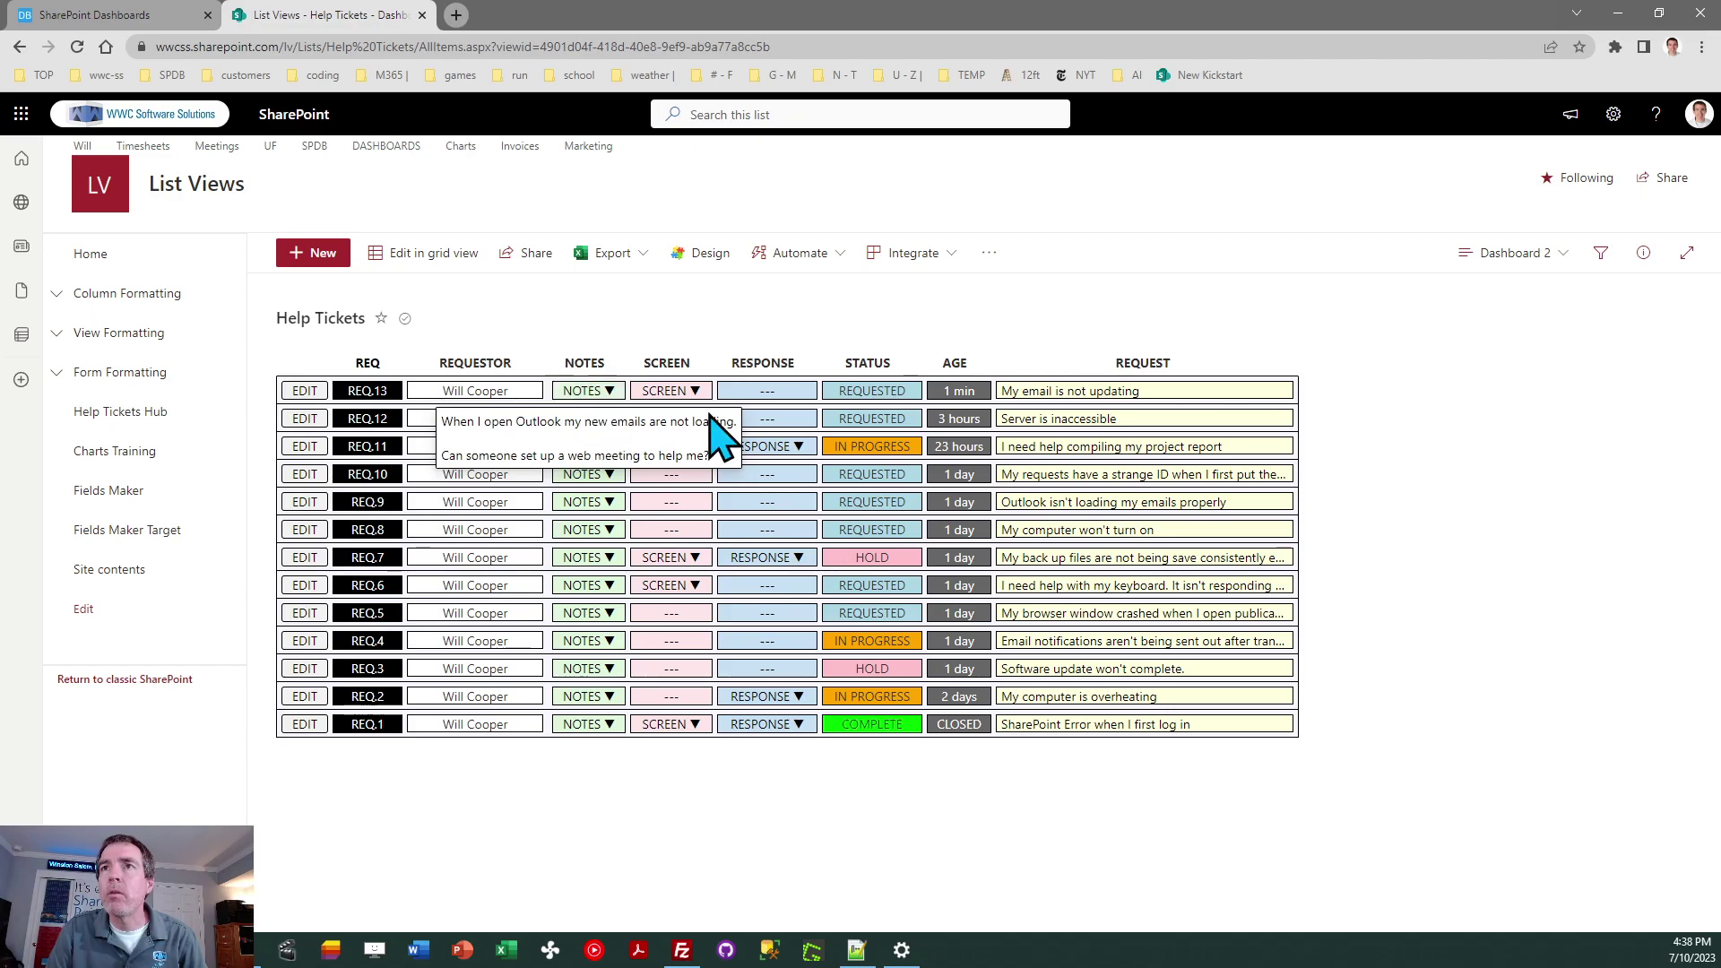
mouse_move(695, 403)
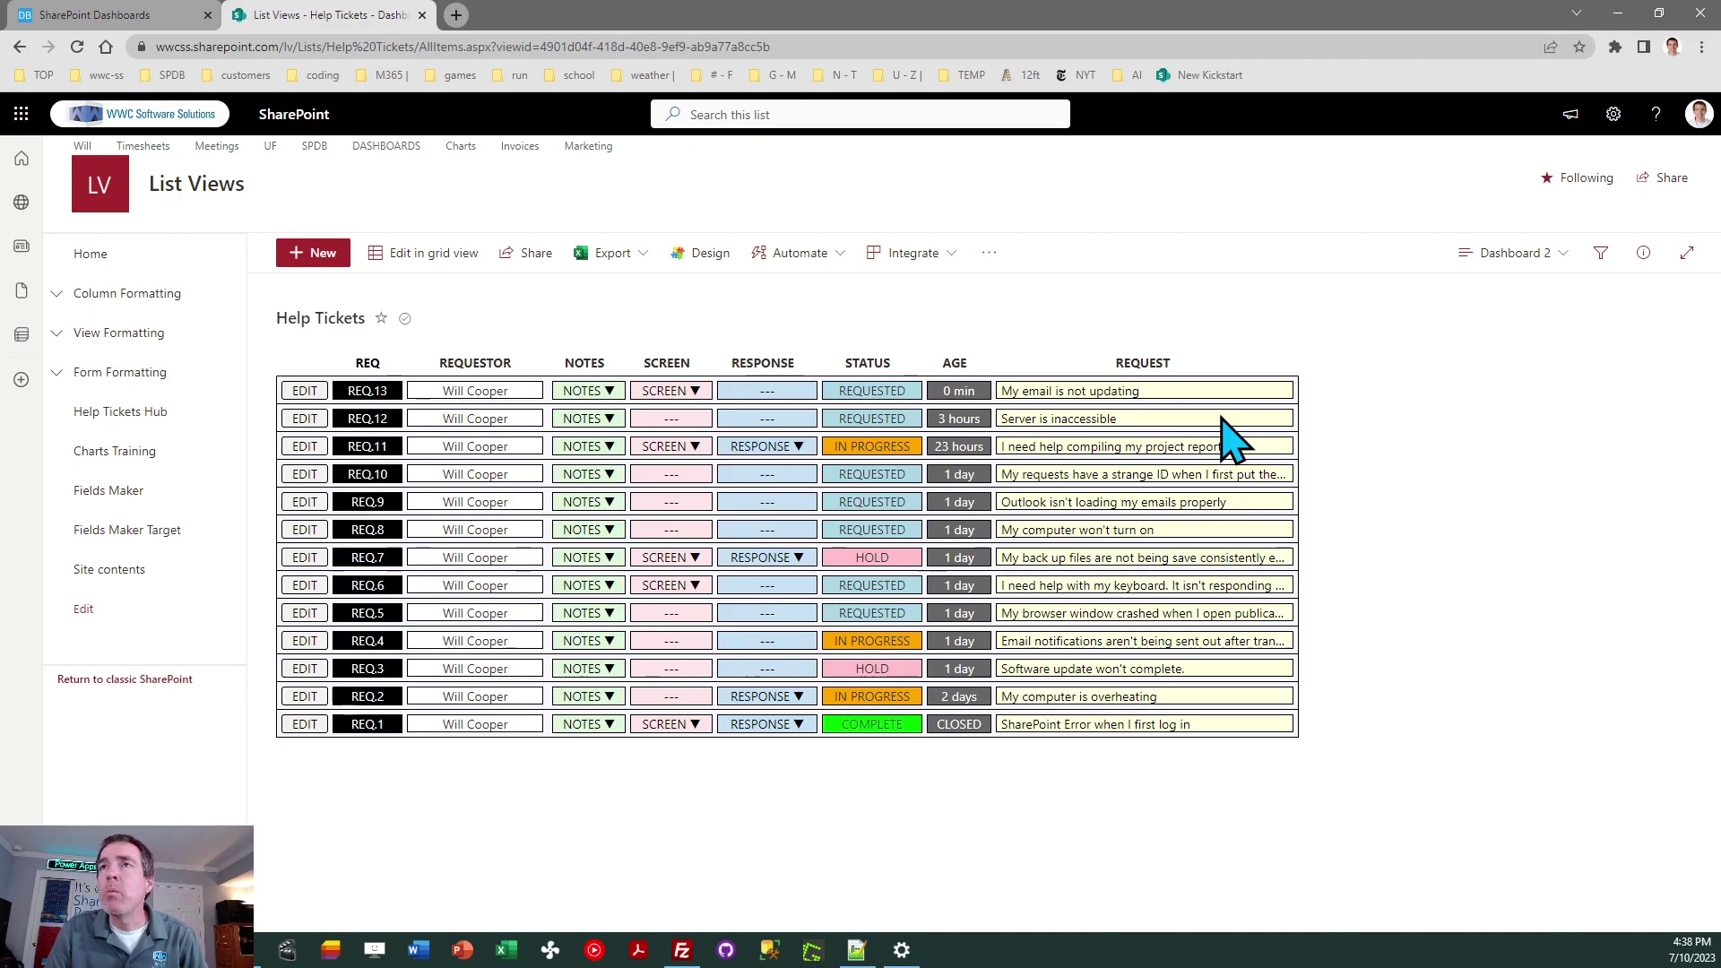
click(1515, 255)
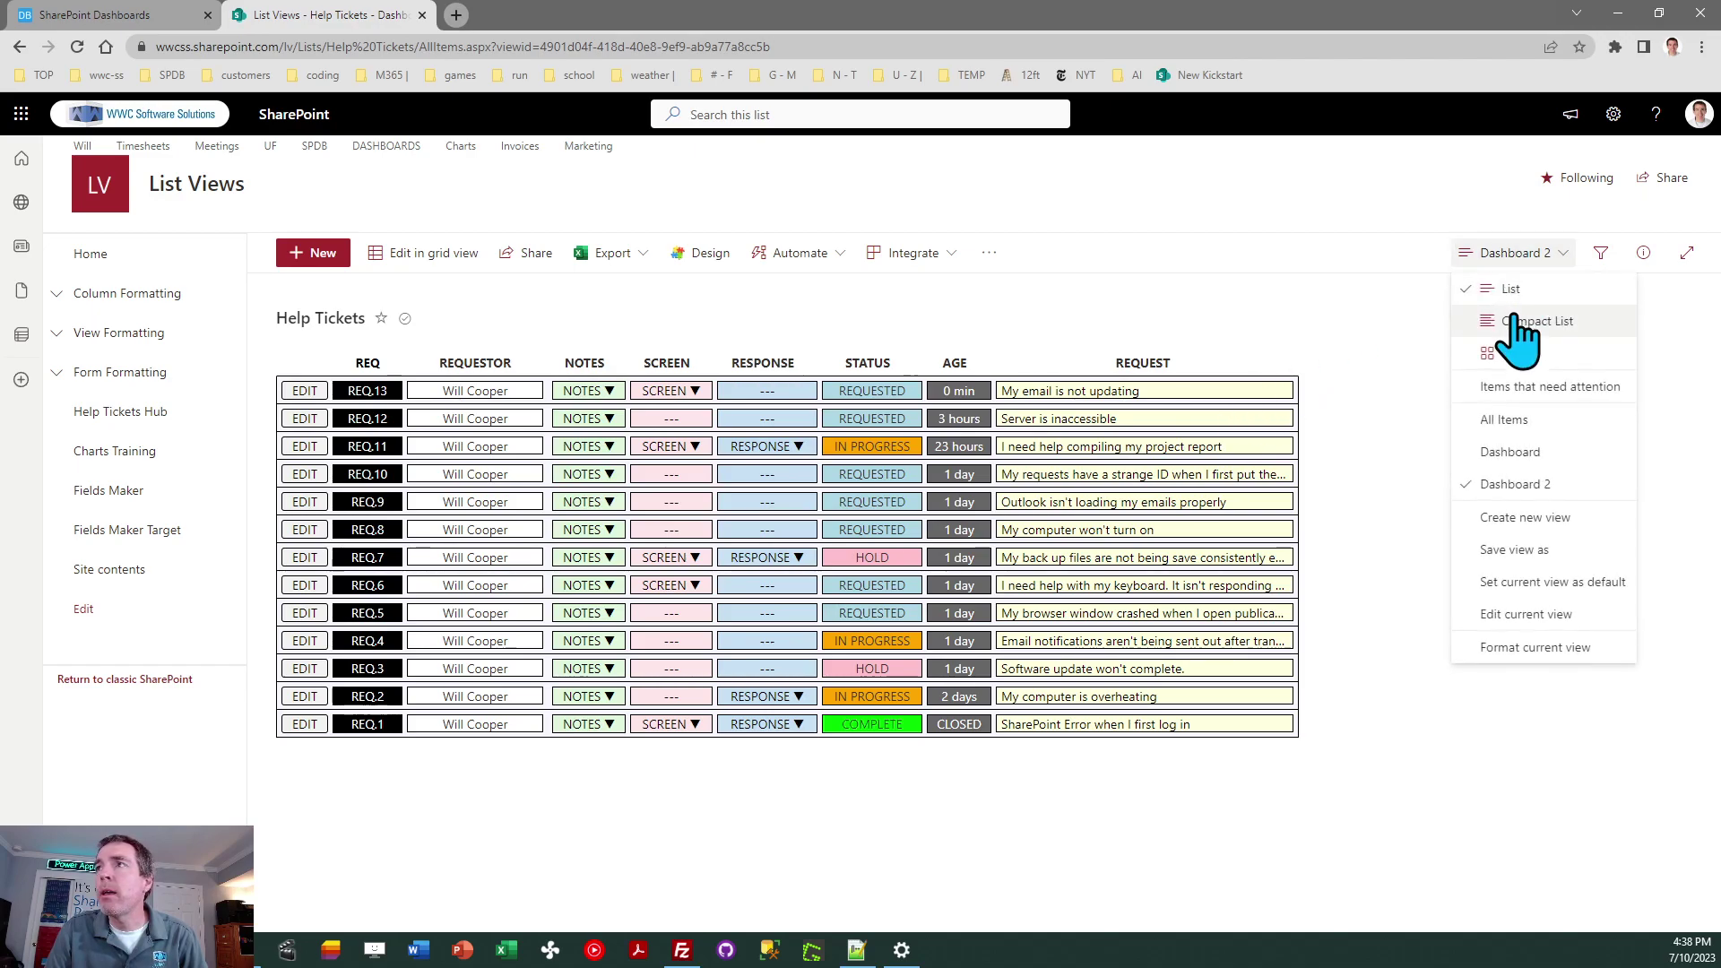
click(1513, 420)
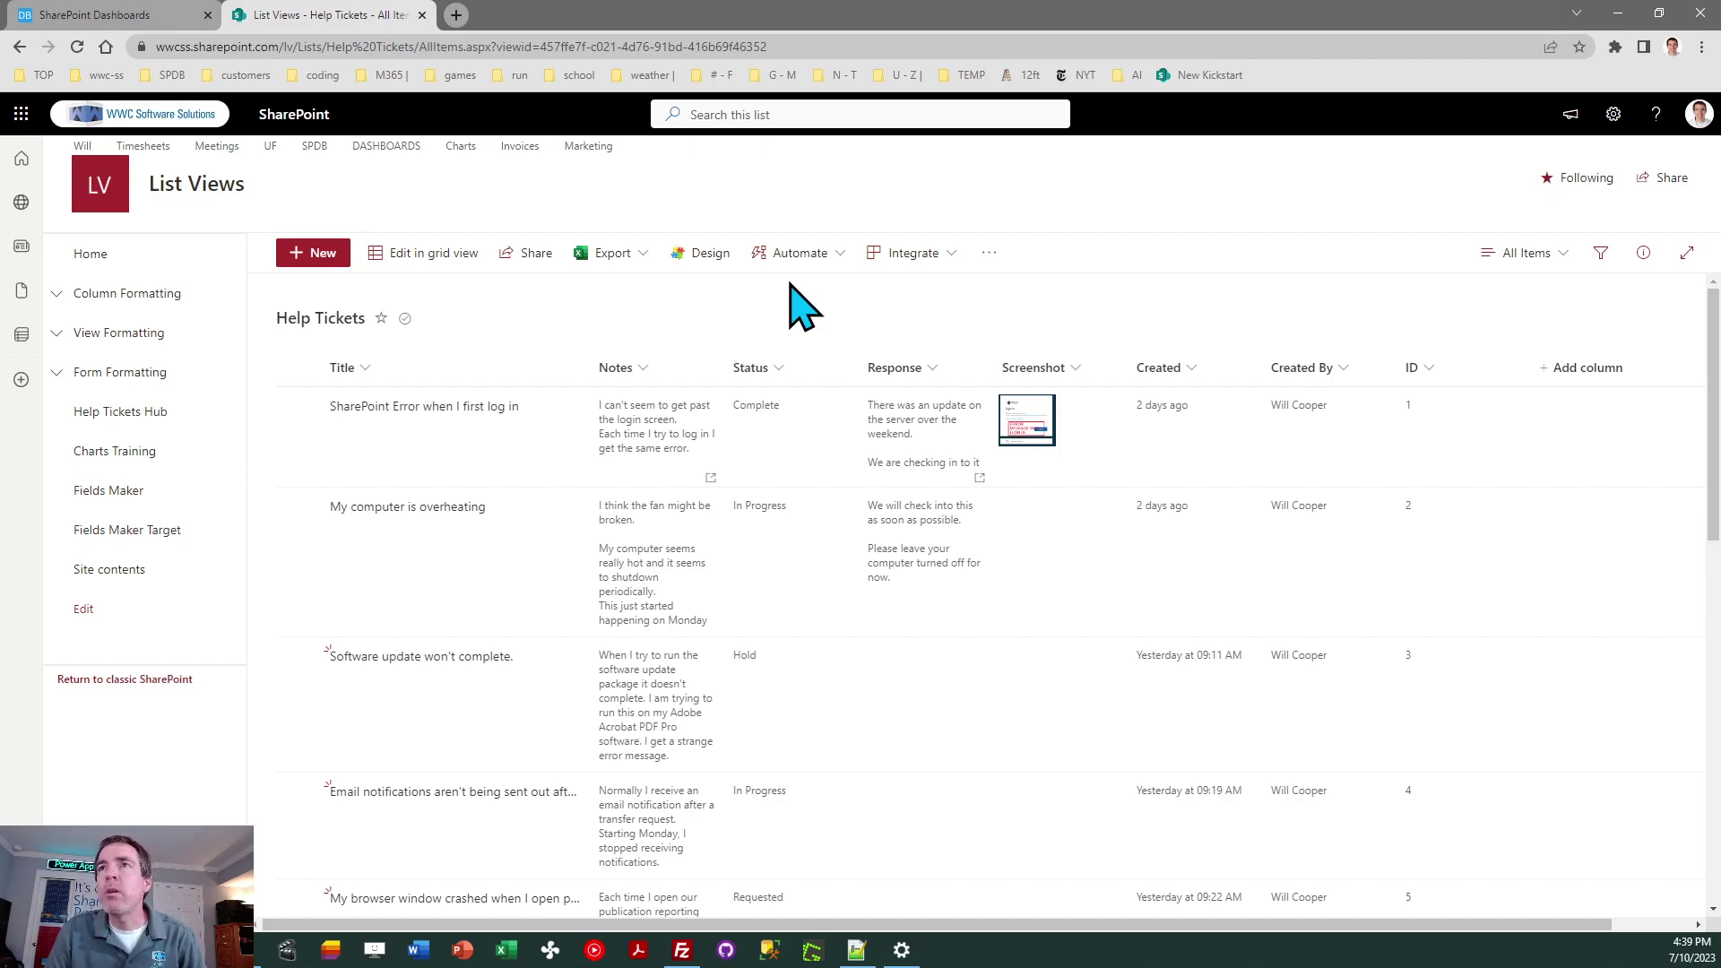
click(1516, 254)
click(1536, 485)
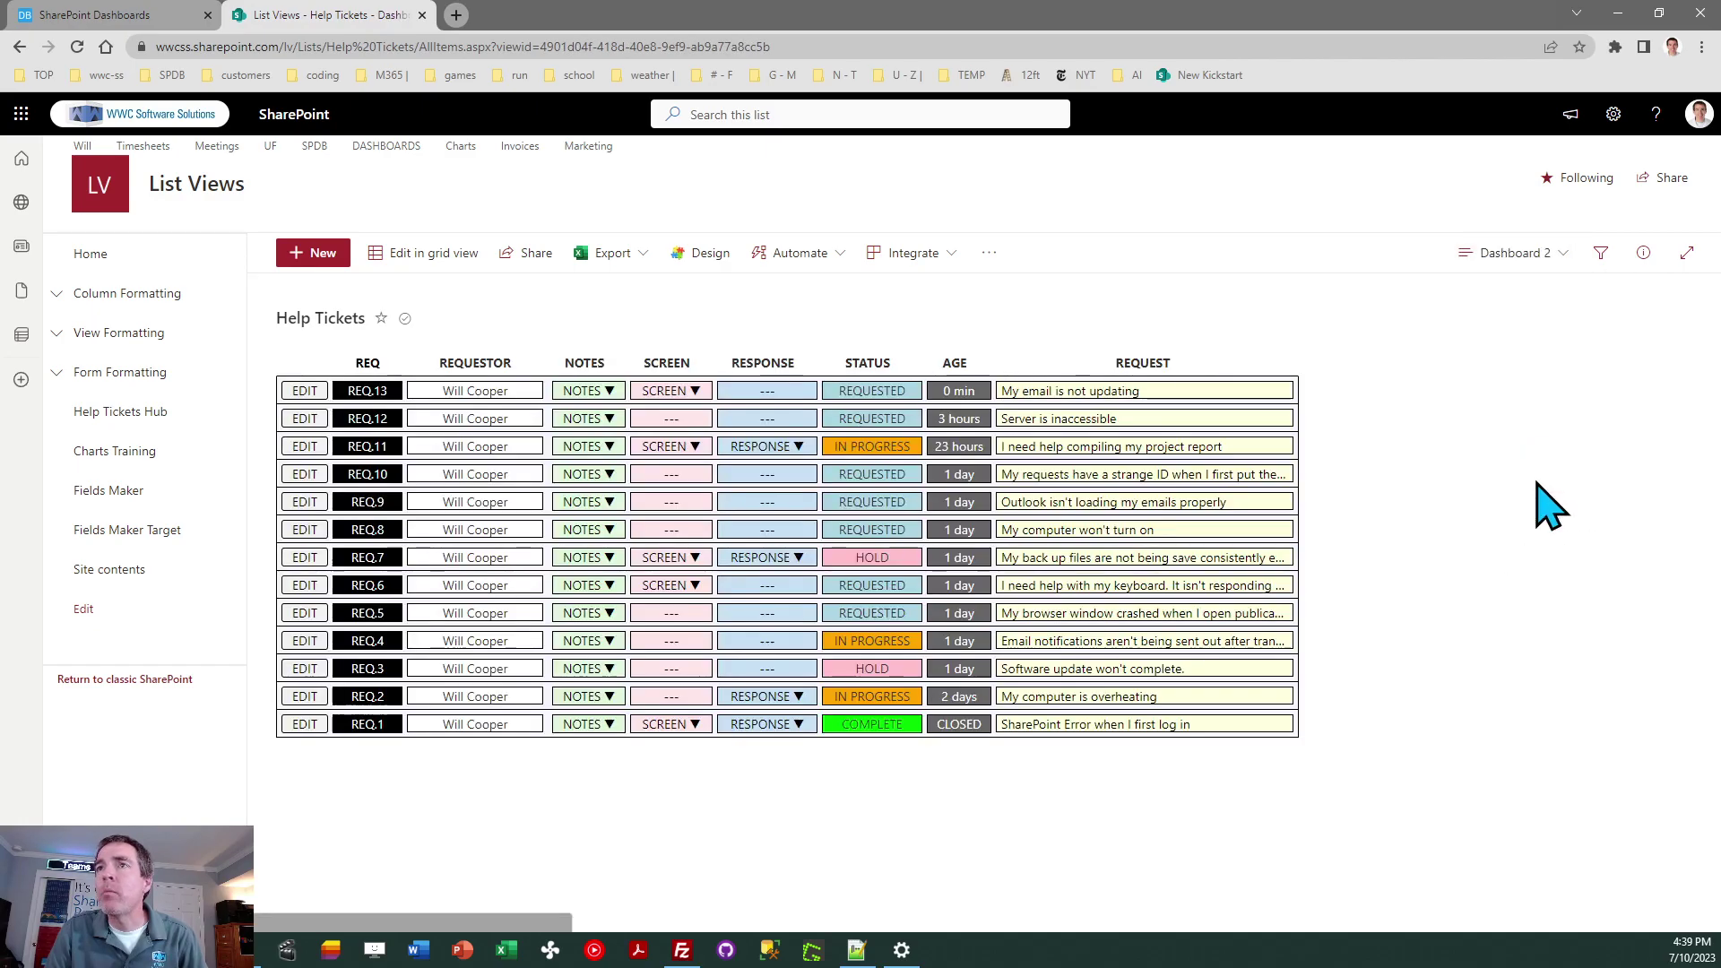